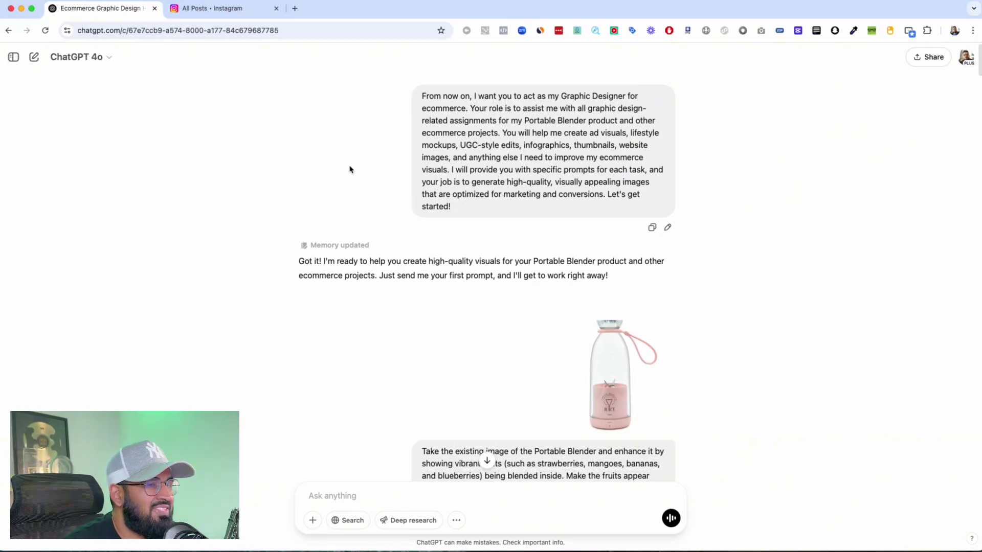
- Close the Instagram tab and Quick Look the original pink blender photo in Downloads
left_click(276, 9)
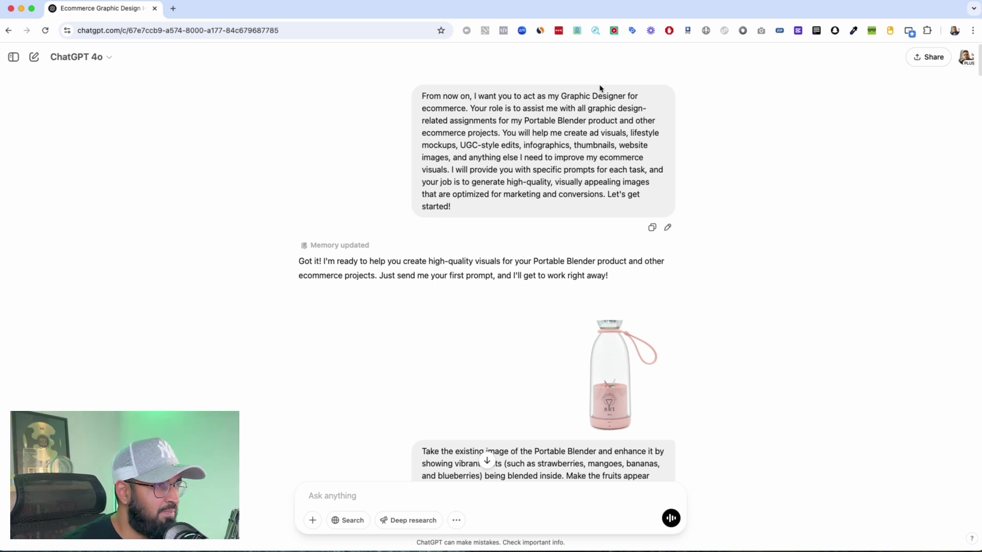
key("super+Tab")
key("space")
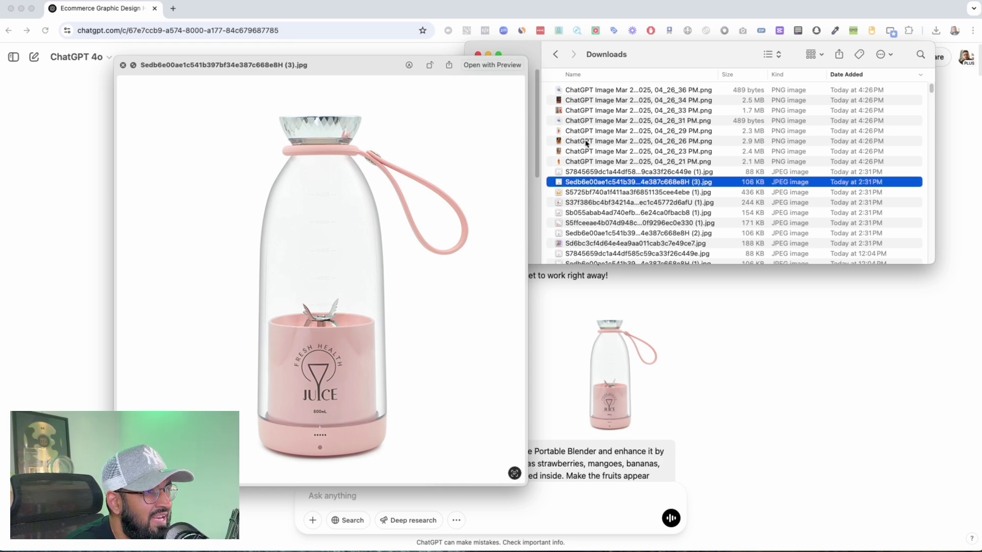
- Preview the hand-held smoothie ad and the old-versus-new comparison ad, then return to ChatGPT
left_click(591, 145)
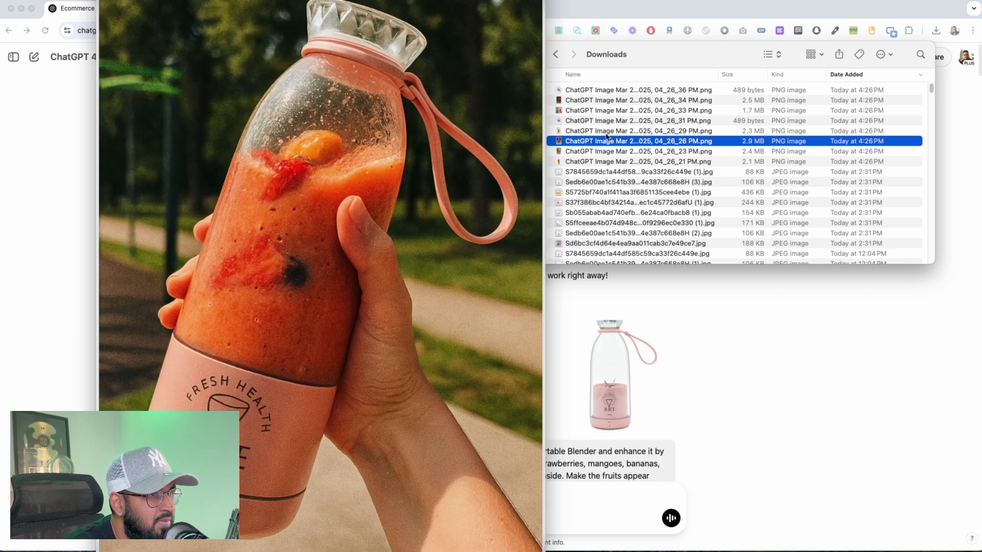
left_click(594, 112)
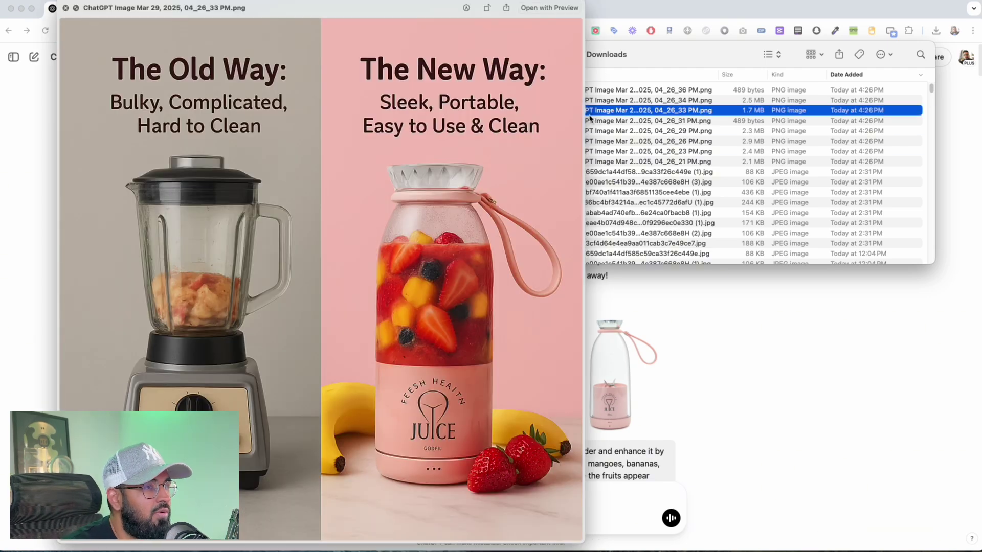
key("space")
left_click(807, 290)
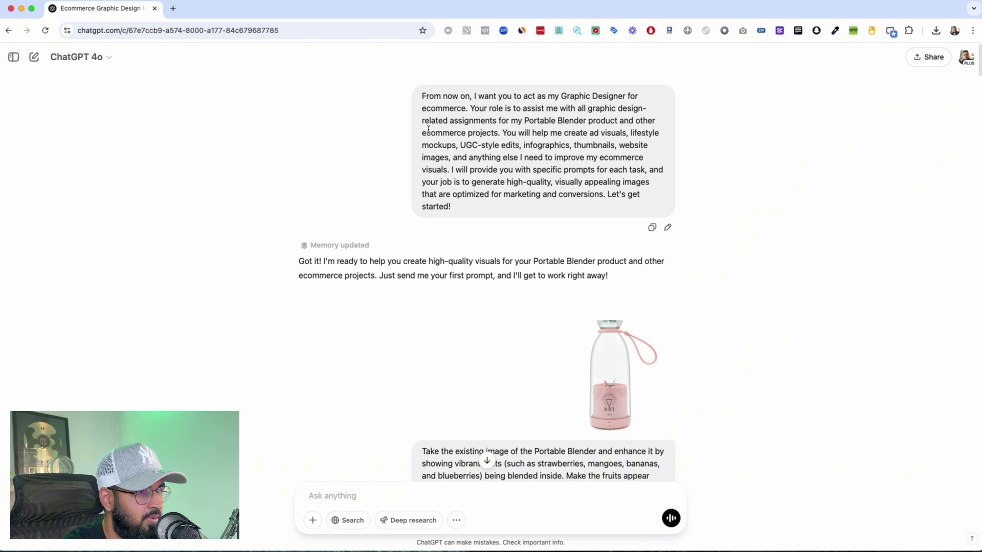
scroll(422, 146, "down", 2)
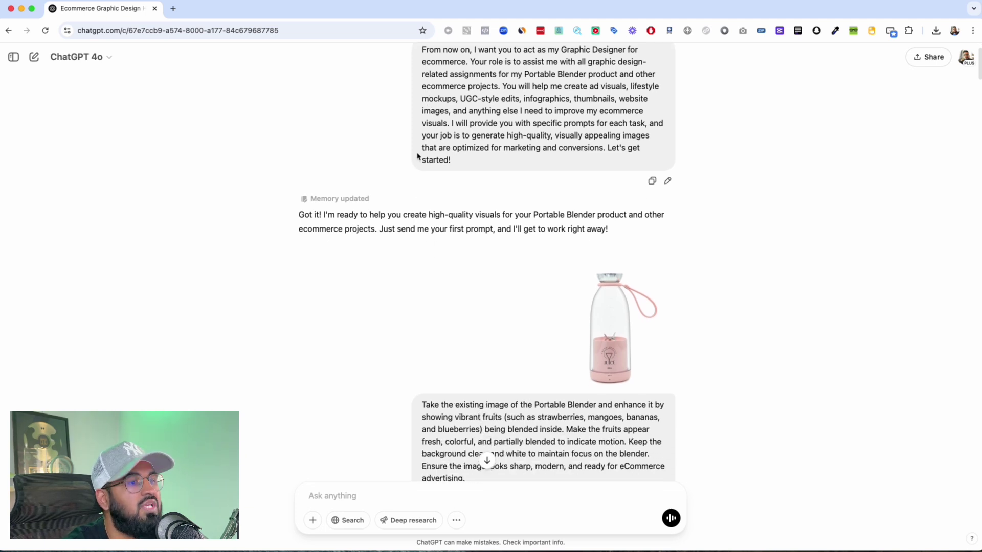
left_click(590, 288)
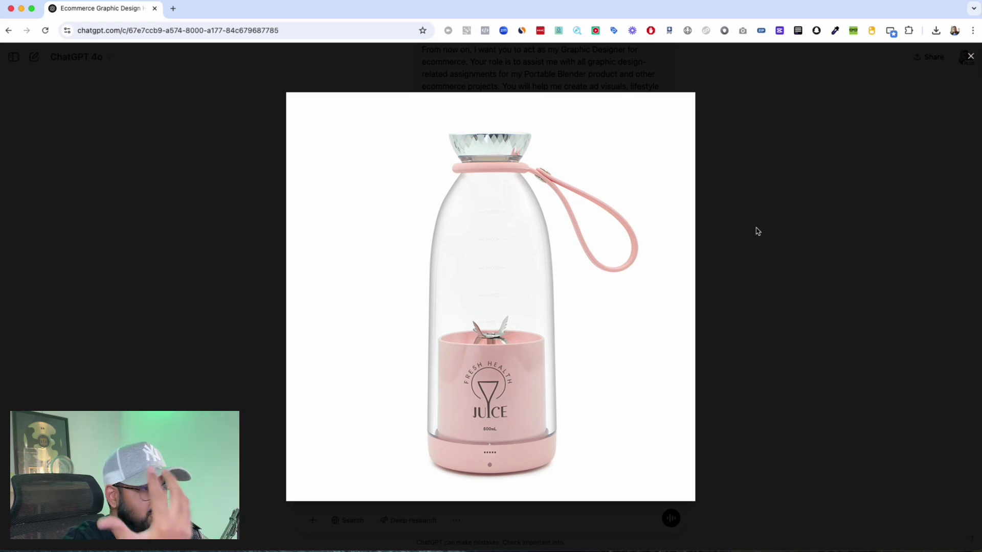
left_click(757, 232)
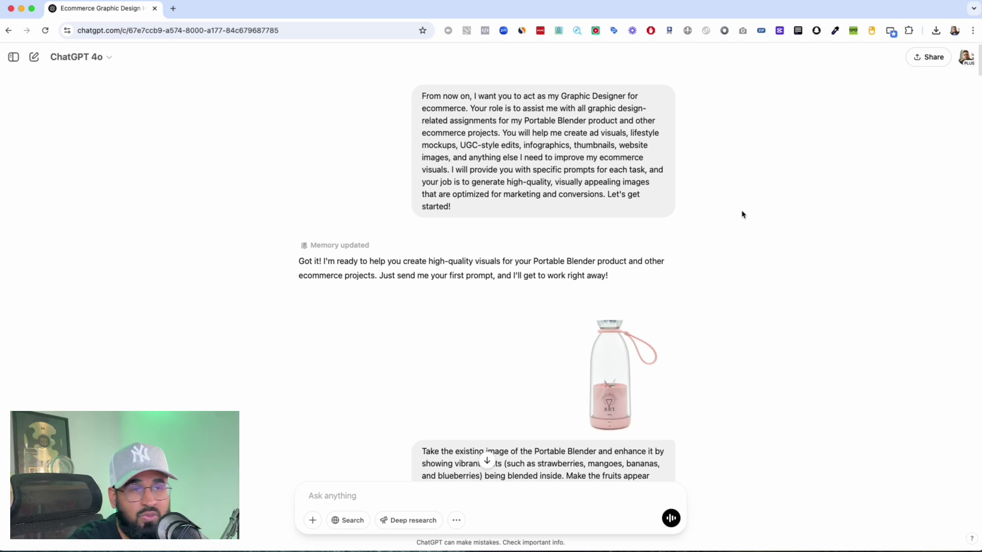
scroll(744, 215, "up", 5)
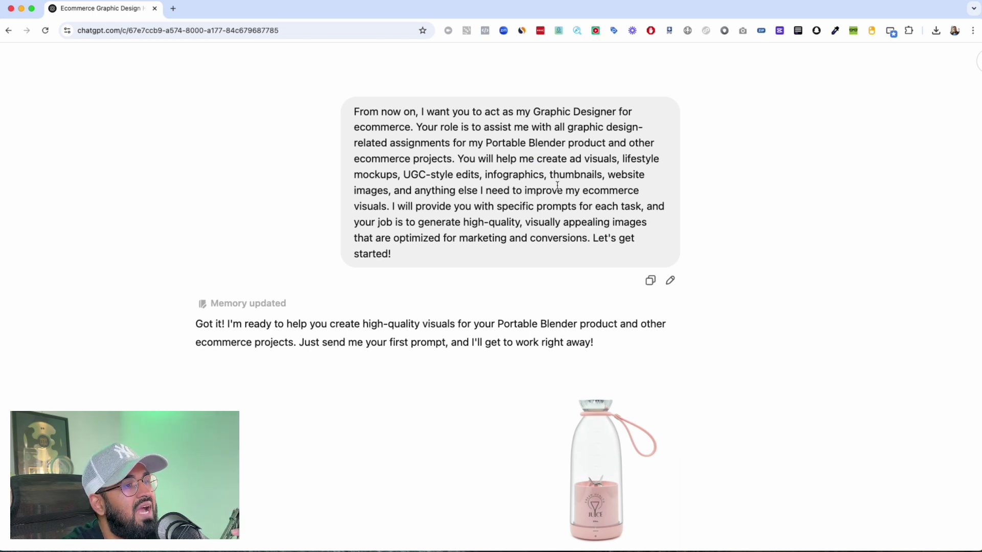
- Scroll to the strawberry, mango and blueberry blender image, enlarge it, then close it
scroll(560, 185, "down", 5)
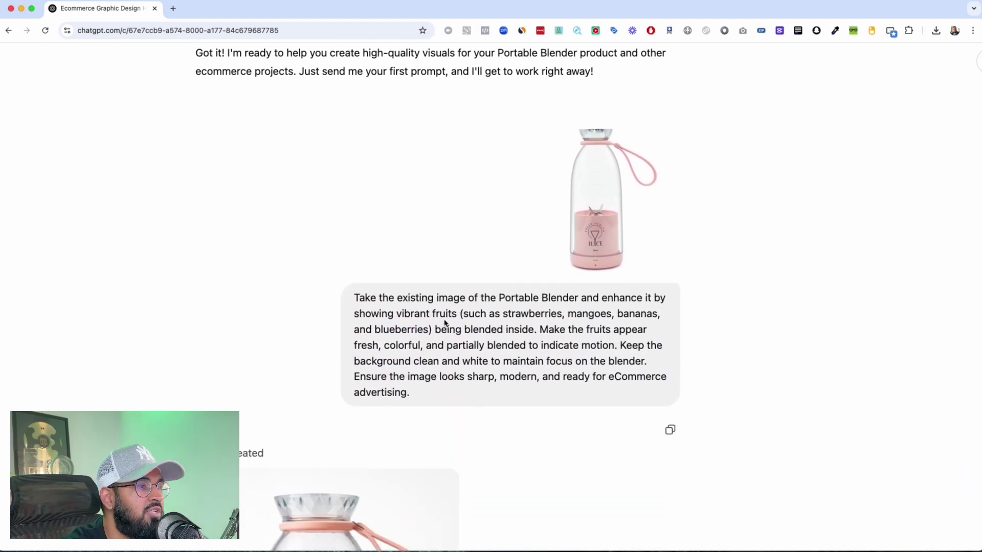
scroll(446, 324, "up", 1)
scroll(446, 324, "down", 1)
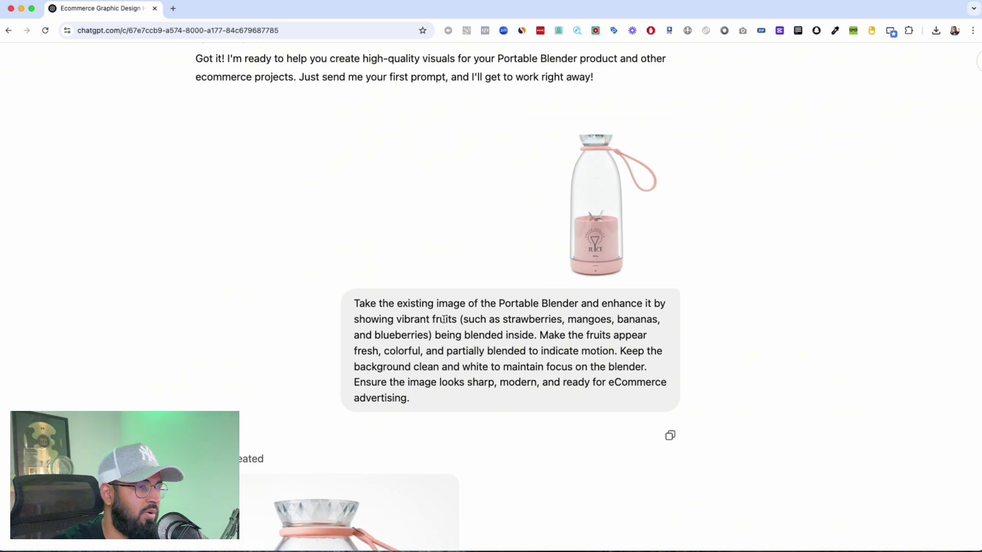
scroll(443, 319, "down", 1)
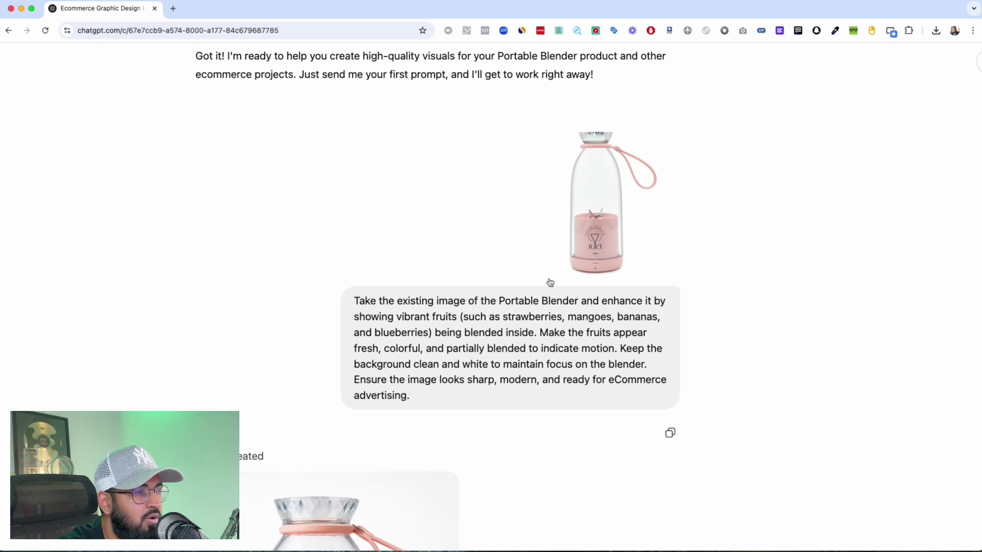
scroll(510, 311, "down", 7)
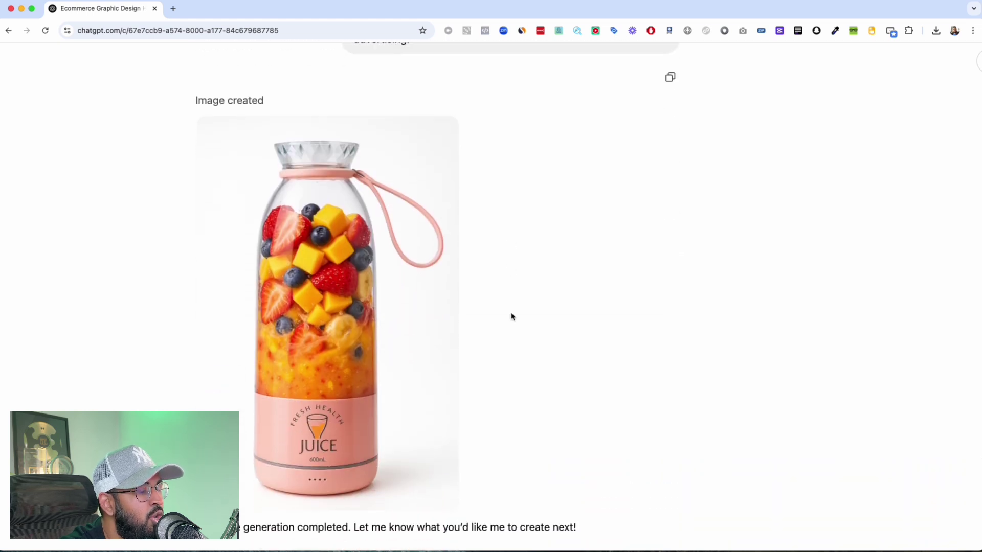
scroll(511, 316, "down", 1)
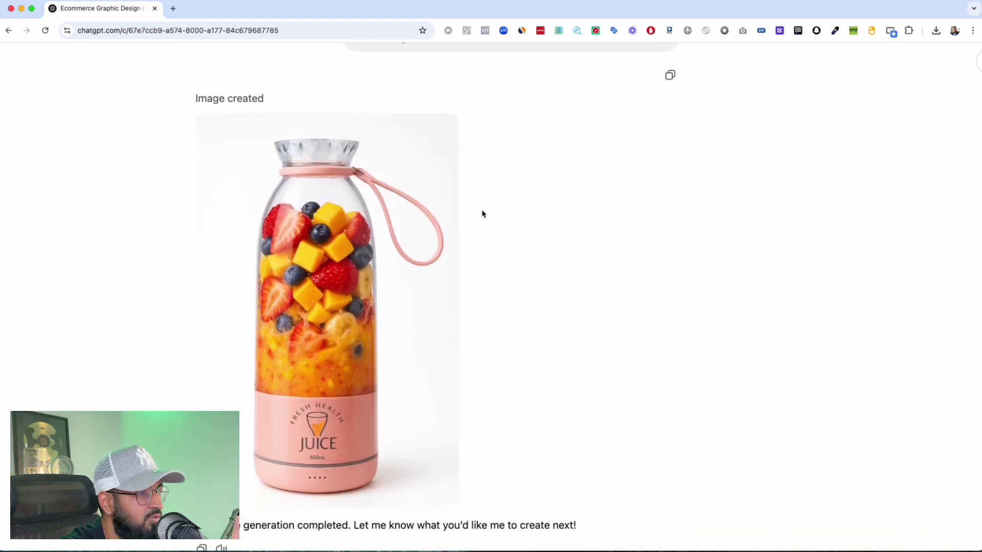
mouse_move(309, 259)
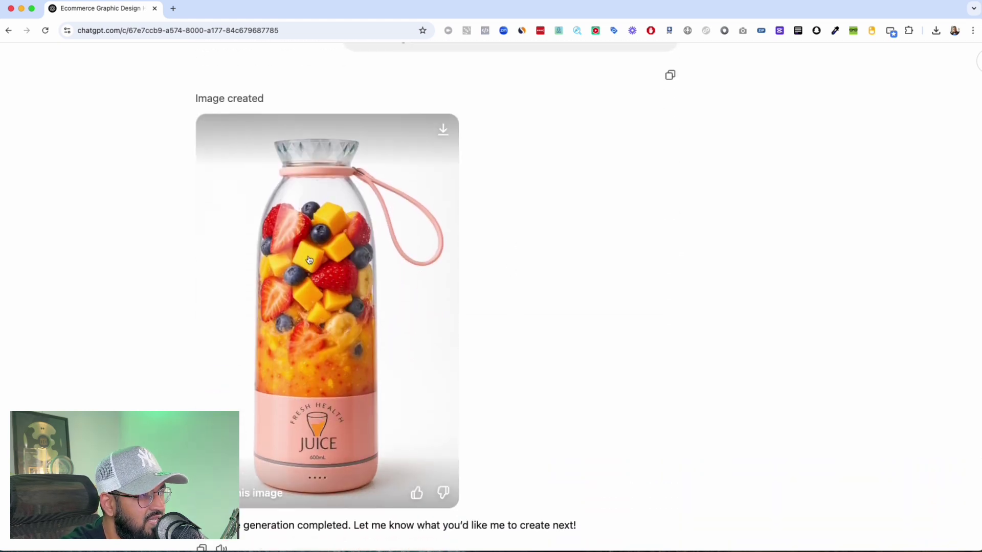
left_click(336, 365)
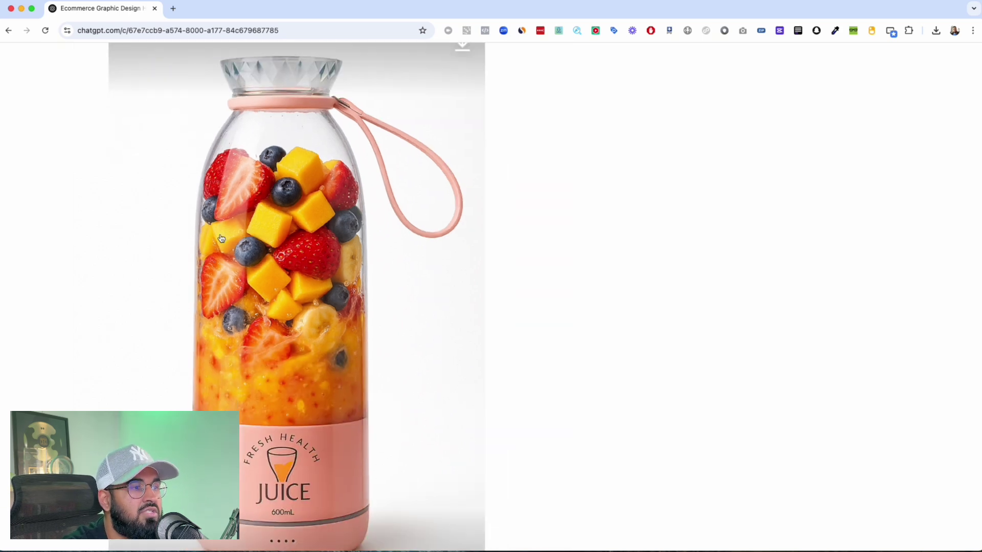
left_click(221, 240)
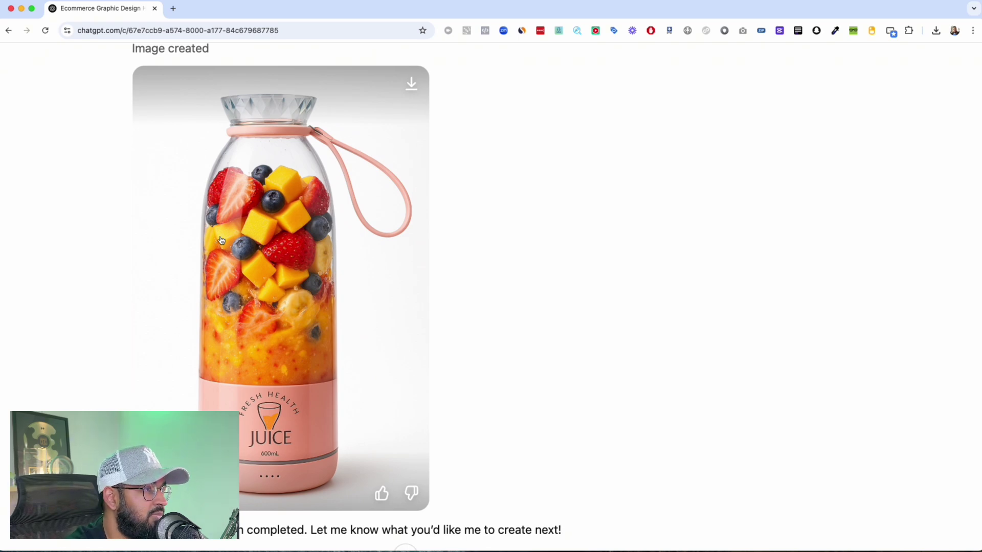
- Reset the page zoom and give the marble-countertop blender image a thumbs-up
key("ctrl+0")
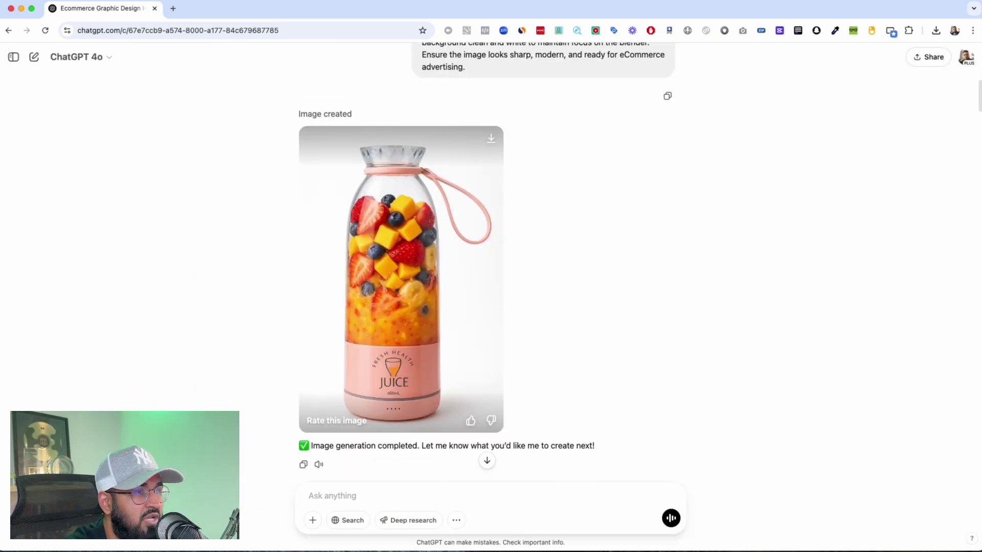
scroll(220, 247, "down", 4)
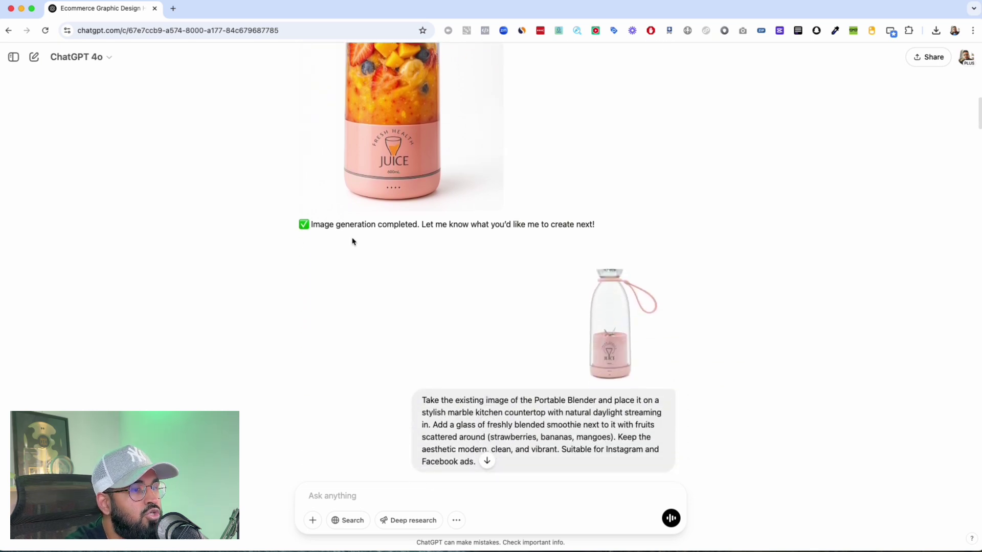
scroll(573, 418, "down", 1)
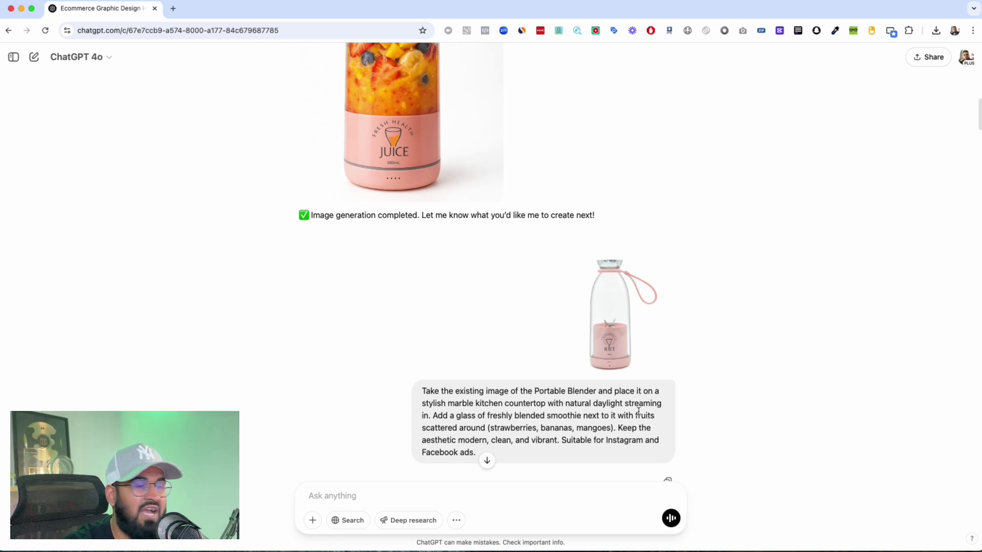
scroll(639, 412, "down", 6)
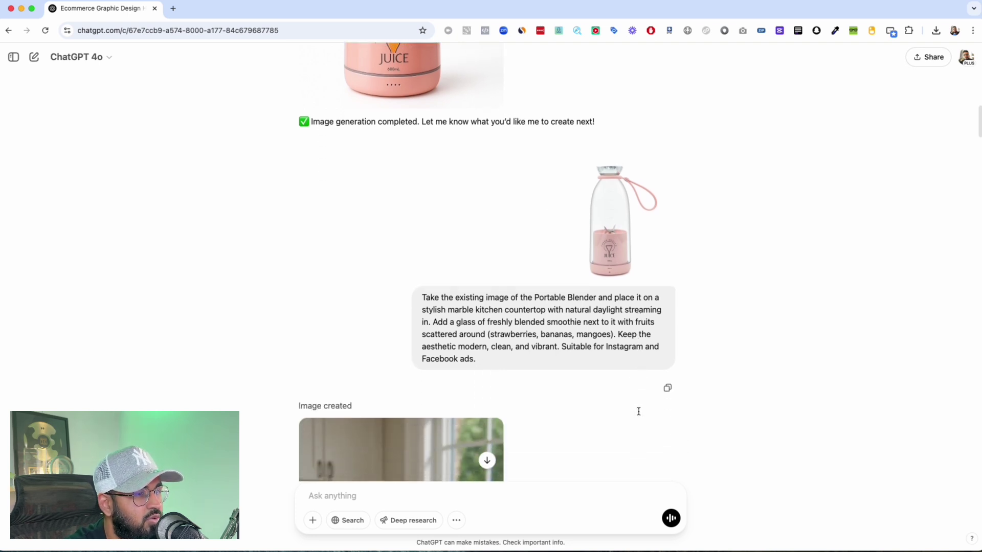
scroll(638, 414, "down", 1)
scroll(638, 414, "up", 3)
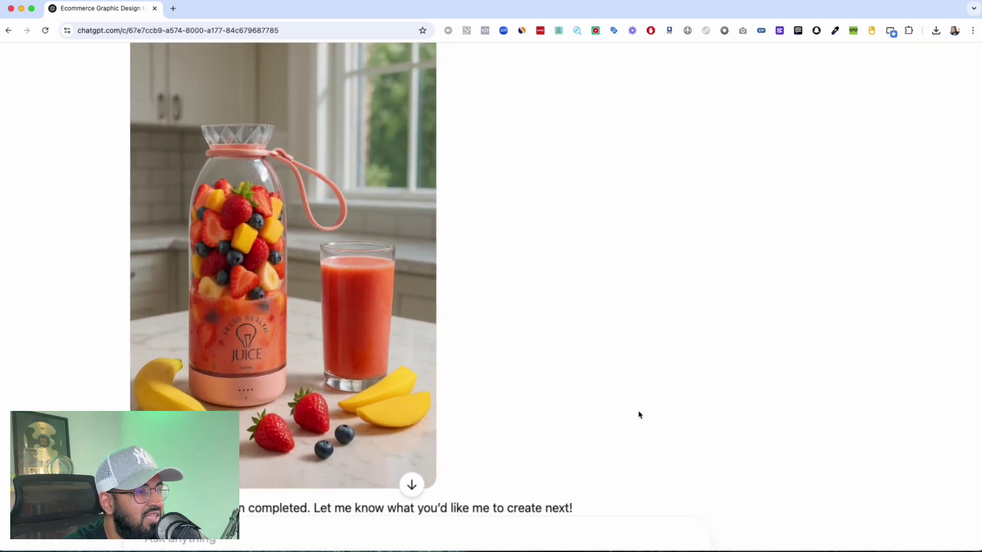
scroll(638, 414, "left", 2)
scroll(638, 414, "up", 1)
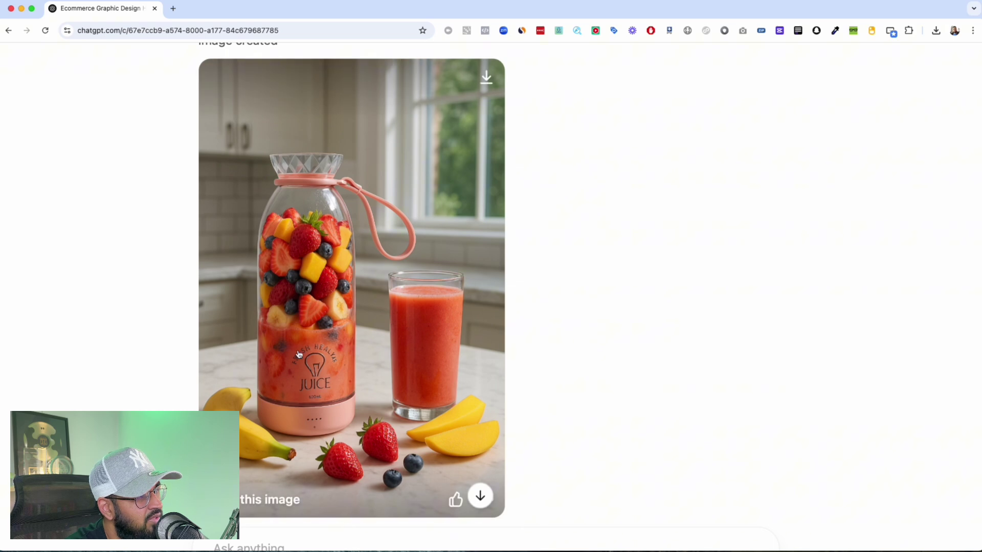
scroll(316, 376, "up", 2)
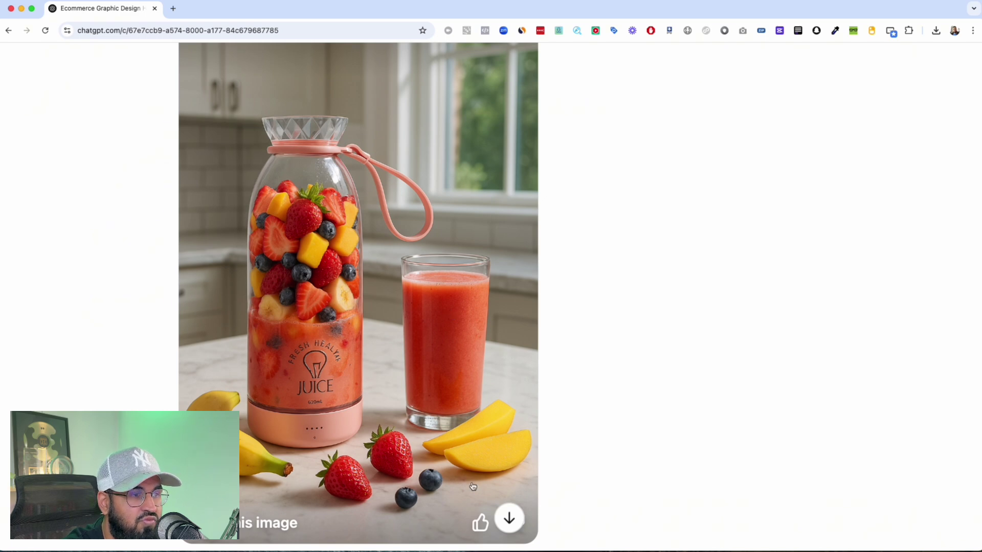
left_click(480, 522)
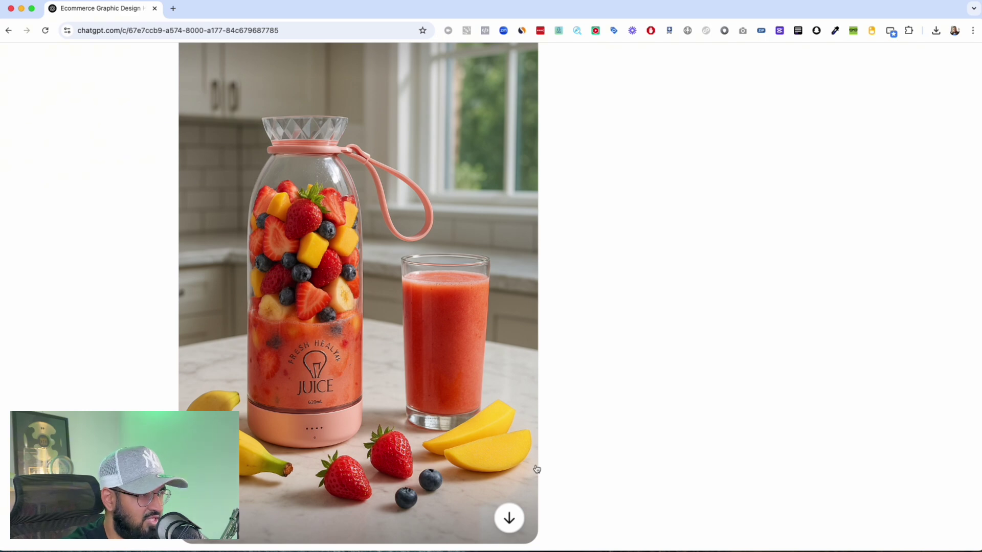
- Scroll past the kitchen image to the UGC prompt of the blender in a woman's hand
key("Escape")
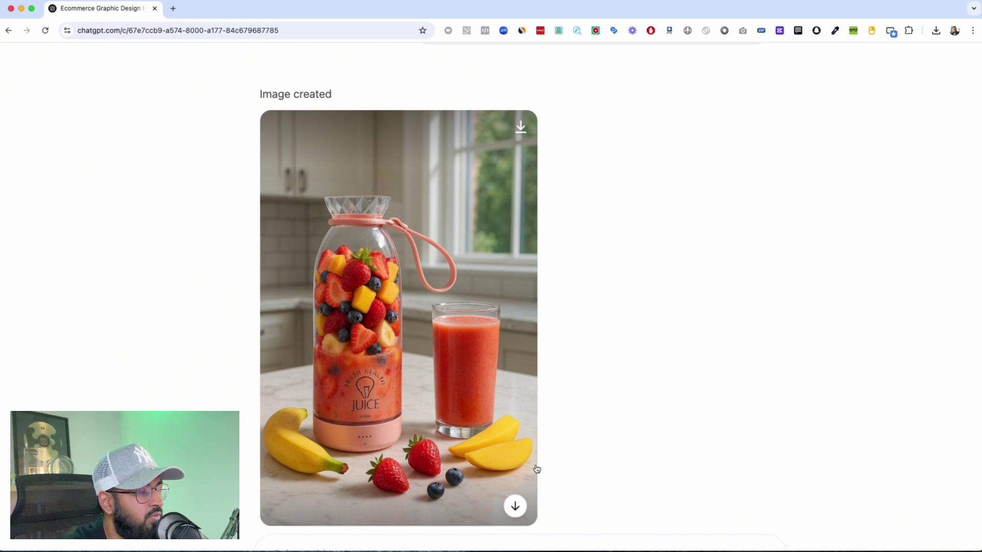
scroll(537, 469, "down", 5)
scroll(537, 469, "down", 8)
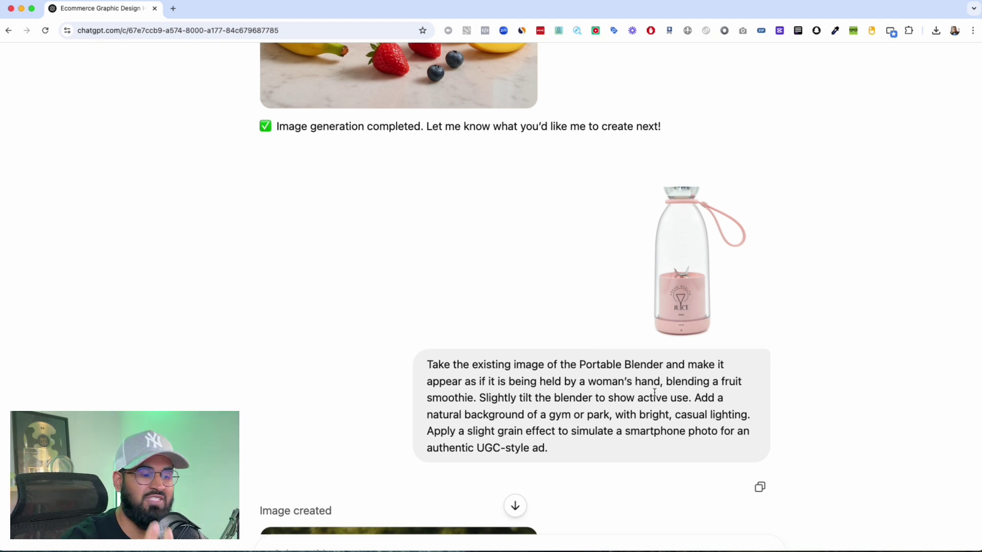
scroll(710, 287, "down", 8)
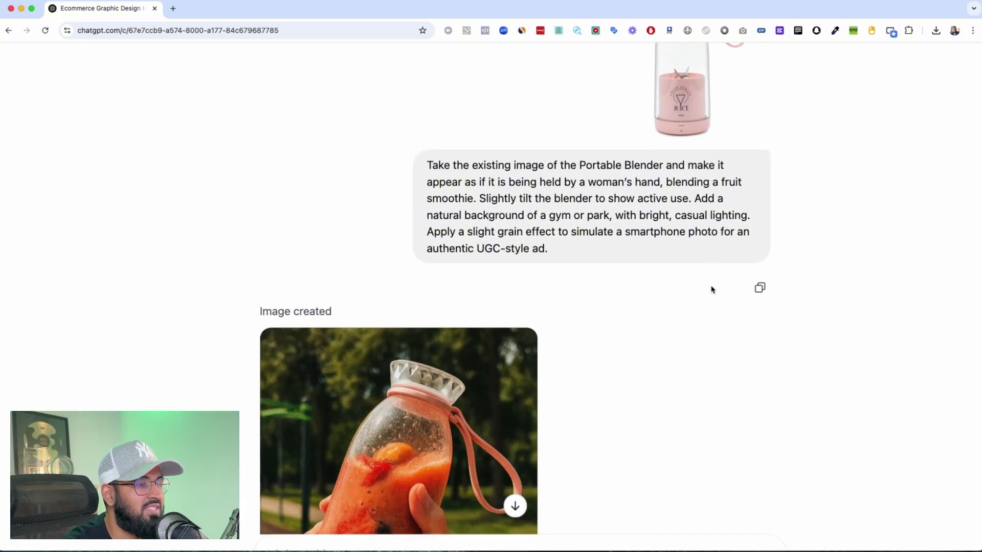
scroll(712, 290, "down", 1)
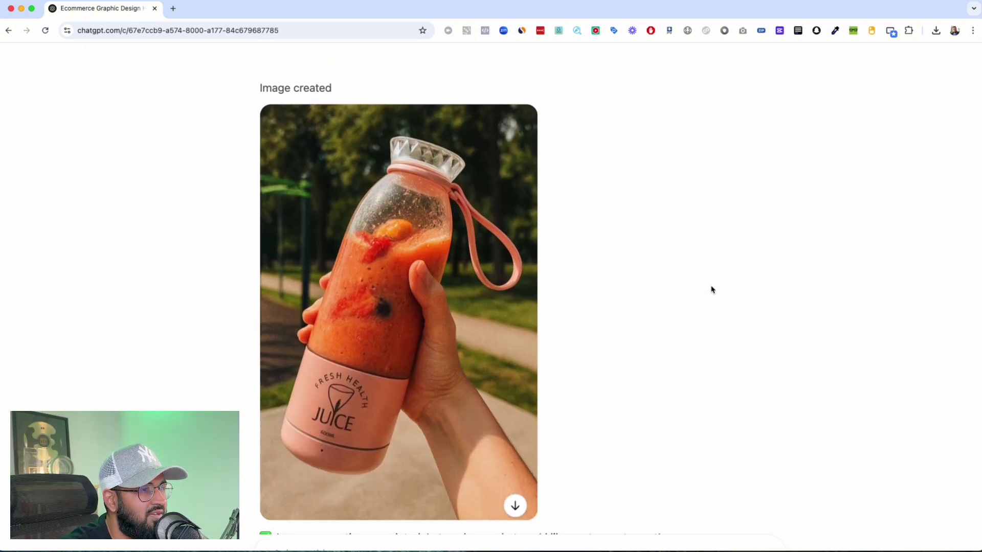
scroll(711, 289, "up", 5)
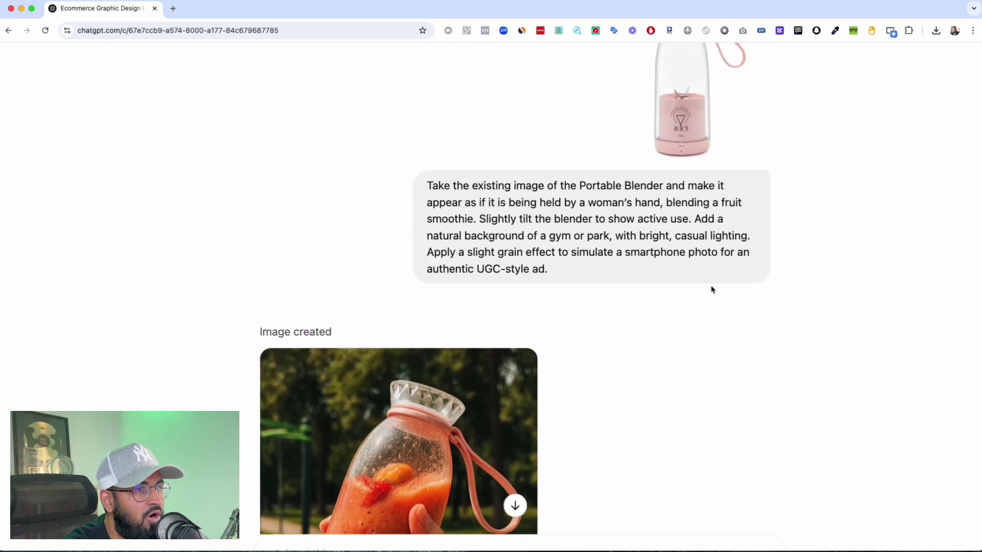
scroll(712, 290, "up", 3)
scroll(712, 290, "down", 1)
scroll(712, 289, "down", 1)
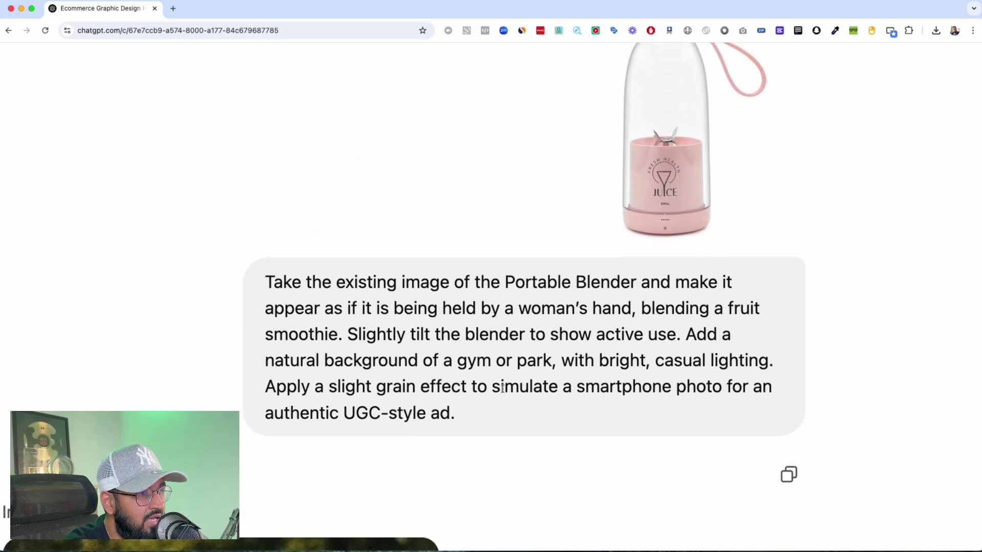
left_click_drag(325, 388, 485, 388)
scroll(483, 388, "down", 3)
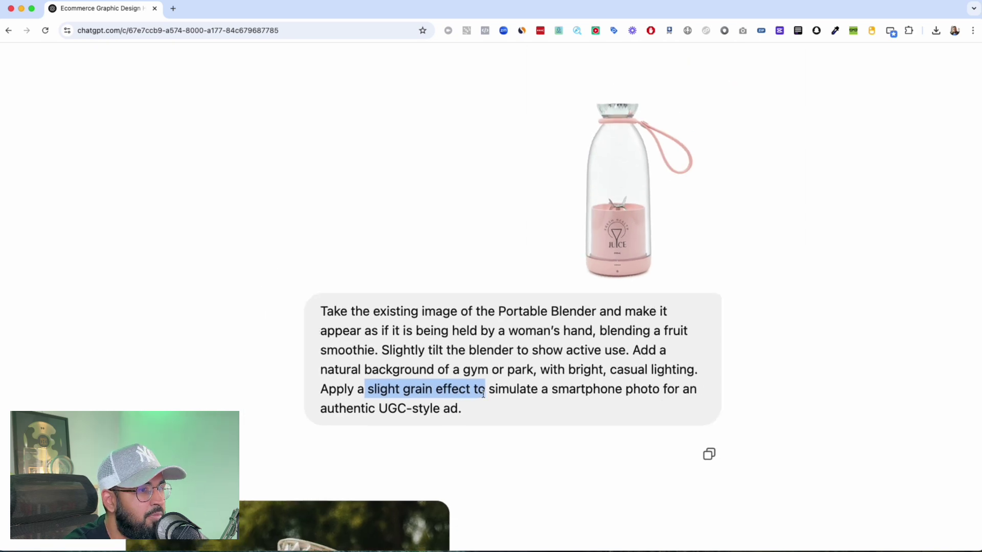
scroll(483, 393, "down", 5)
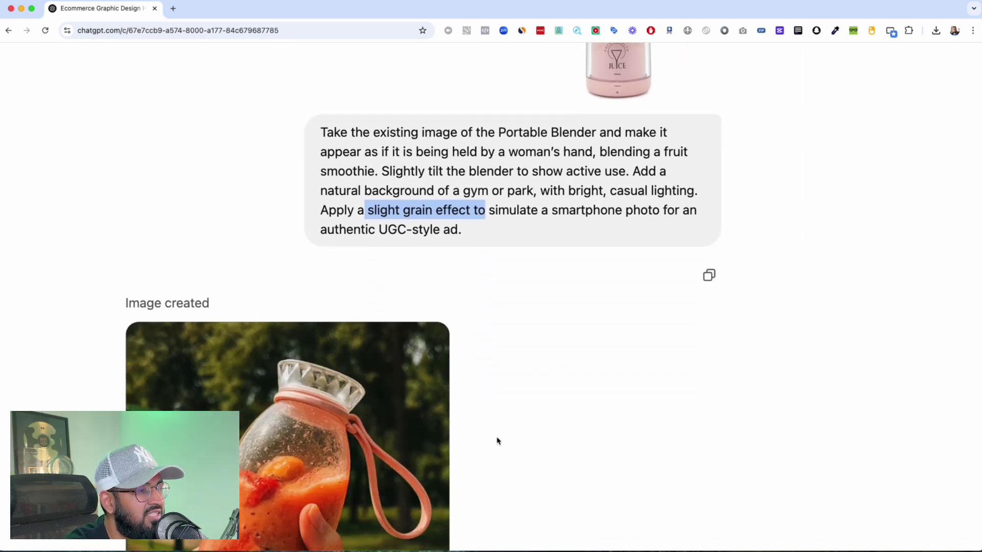
scroll(498, 441, "down", 5)
scroll(498, 441, "up", 1)
scroll(496, 440, "down", 1)
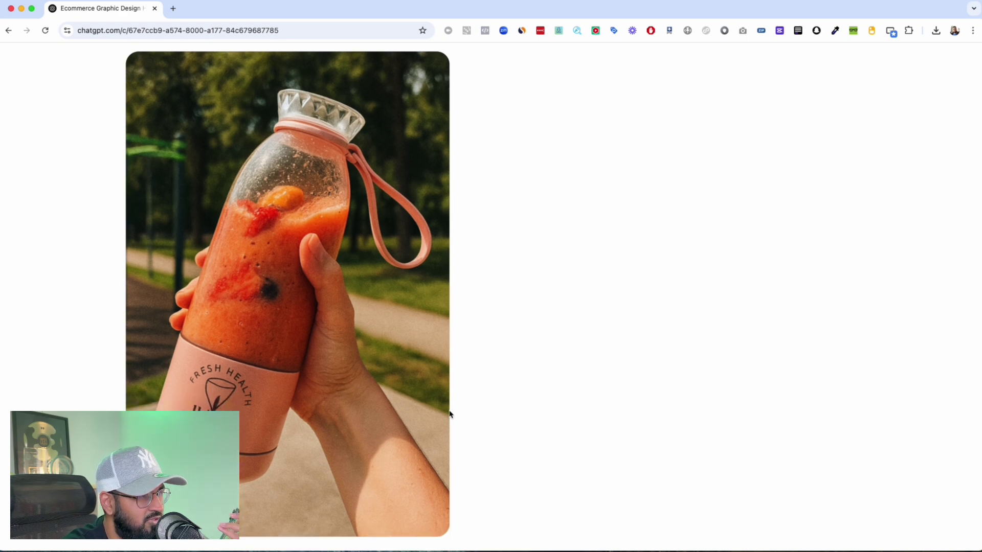
scroll(456, 432, "up", 1)
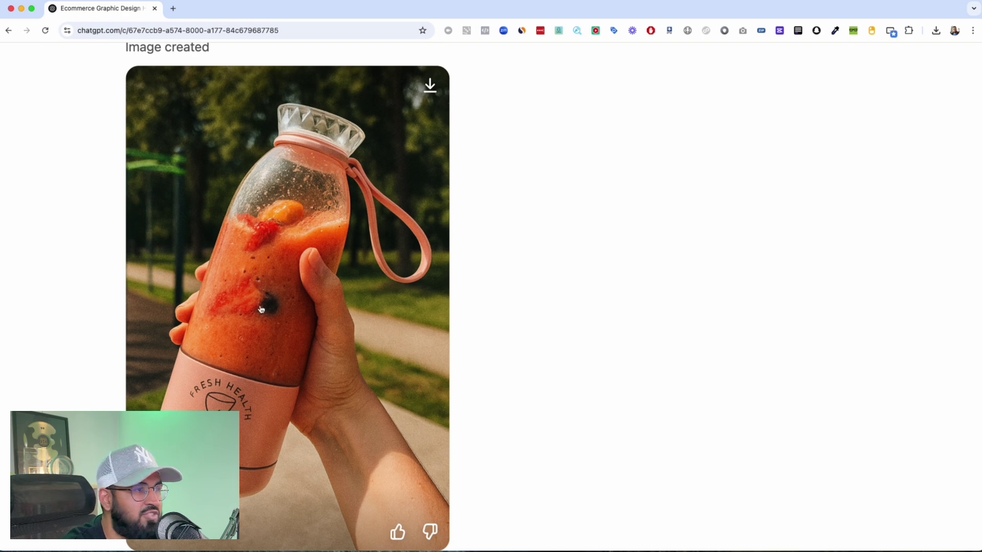
right_click(260, 243)
left_click(637, 136)
key("super+0")
key("super+plus")
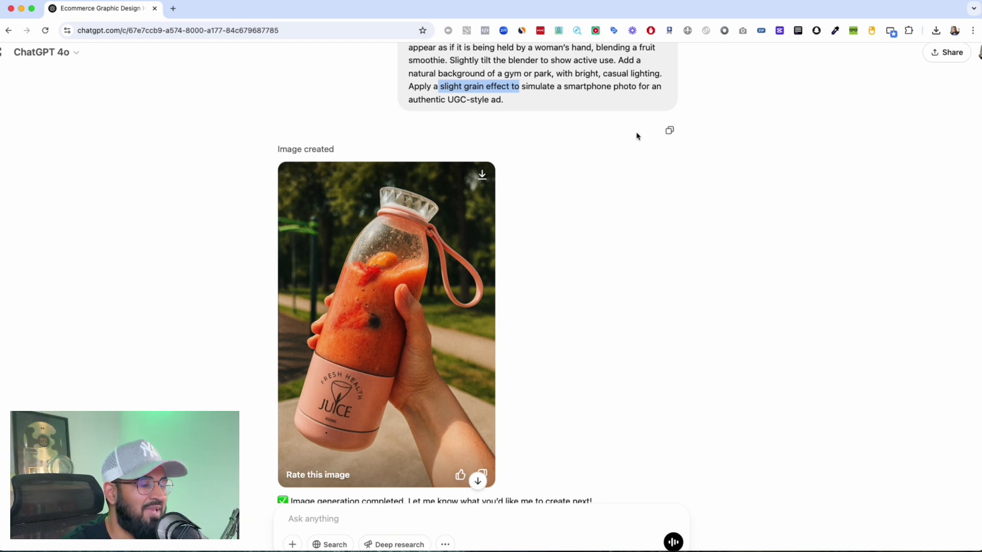
scroll(636, 135, "down", 4)
scroll(637, 136, "down", 3)
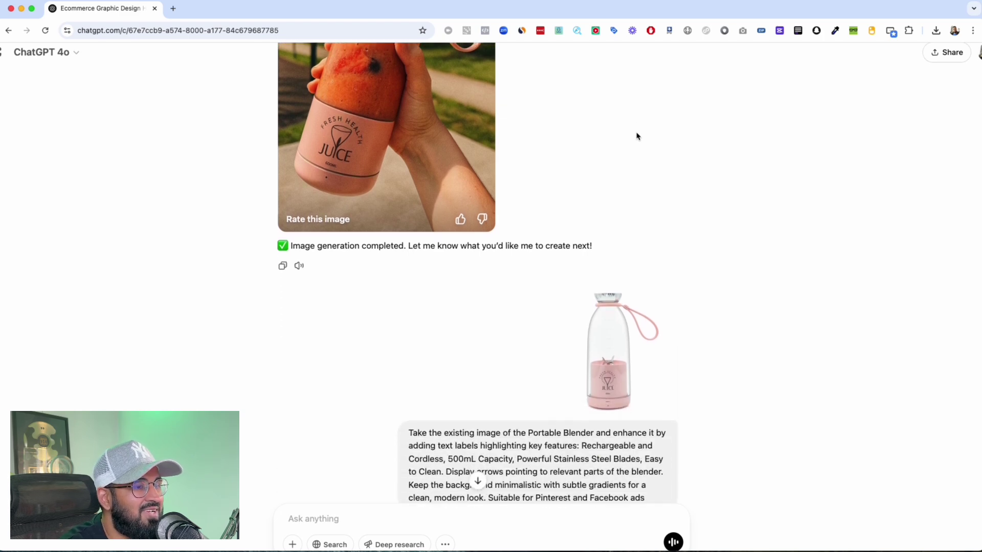
scroll(637, 136, "up", 3)
scroll(637, 136, "down", 3)
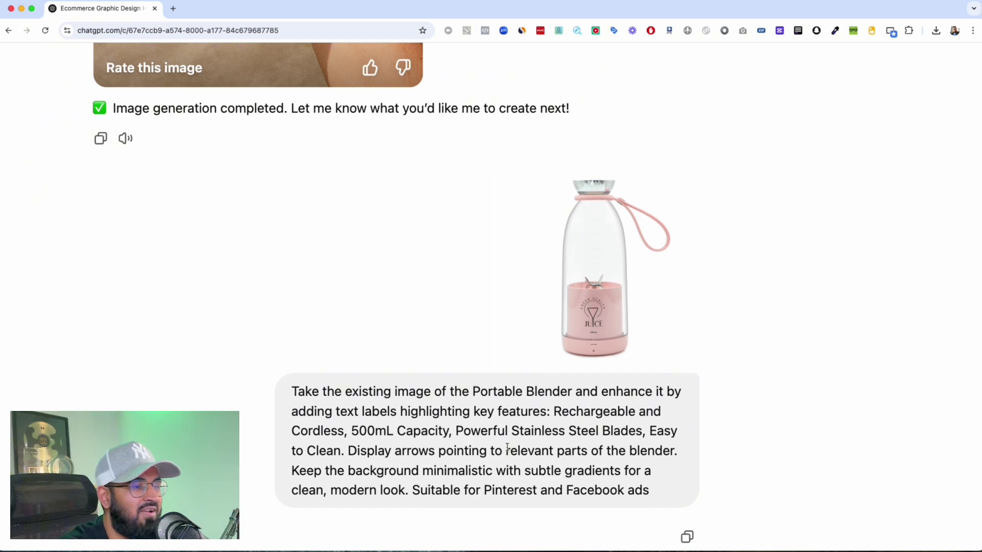
scroll(508, 448, "down", 7)
- Scroll through the infographic, then bring up the $29.57 pink juicer cup AliExpress listing
scroll(507, 450, "down", 3)
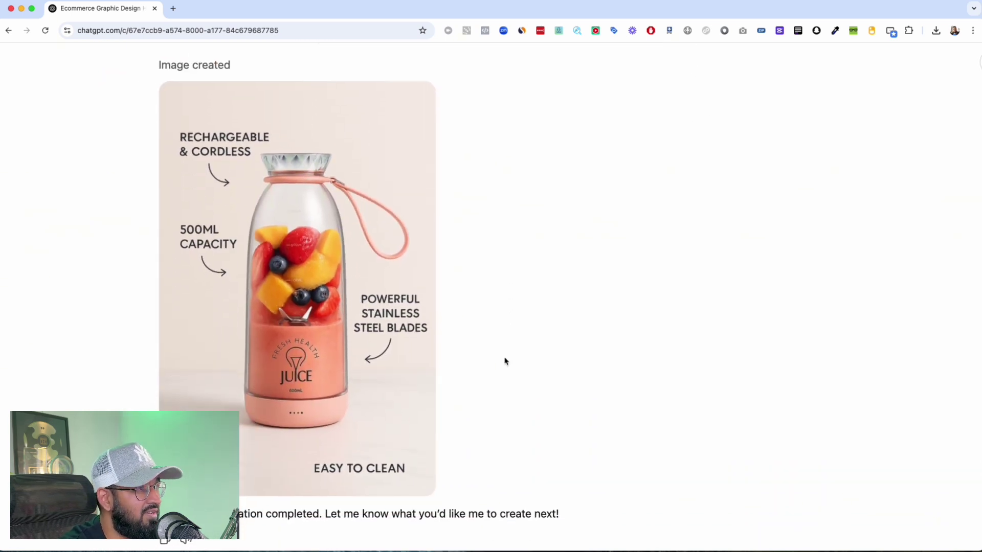
scroll(505, 361, "up", 1)
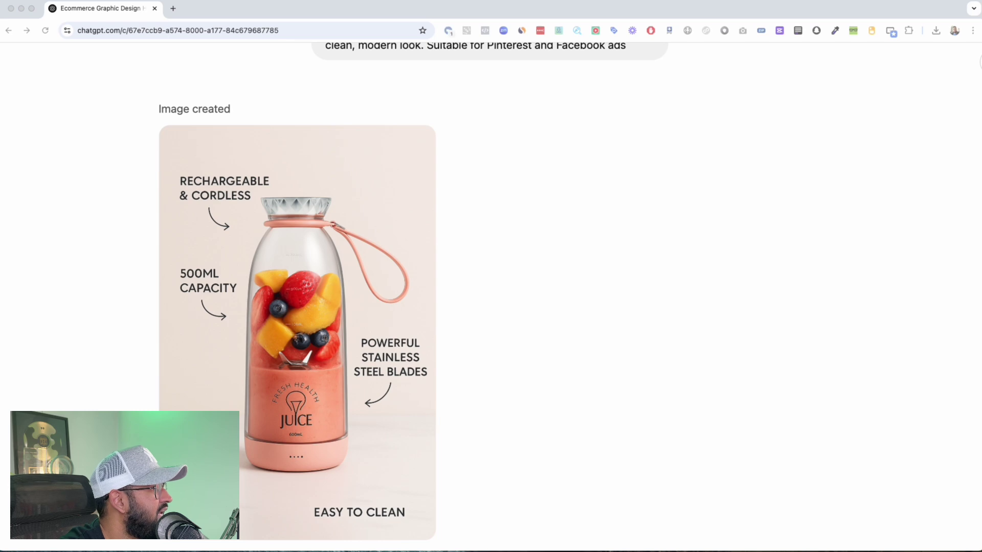
key("super+Tab")
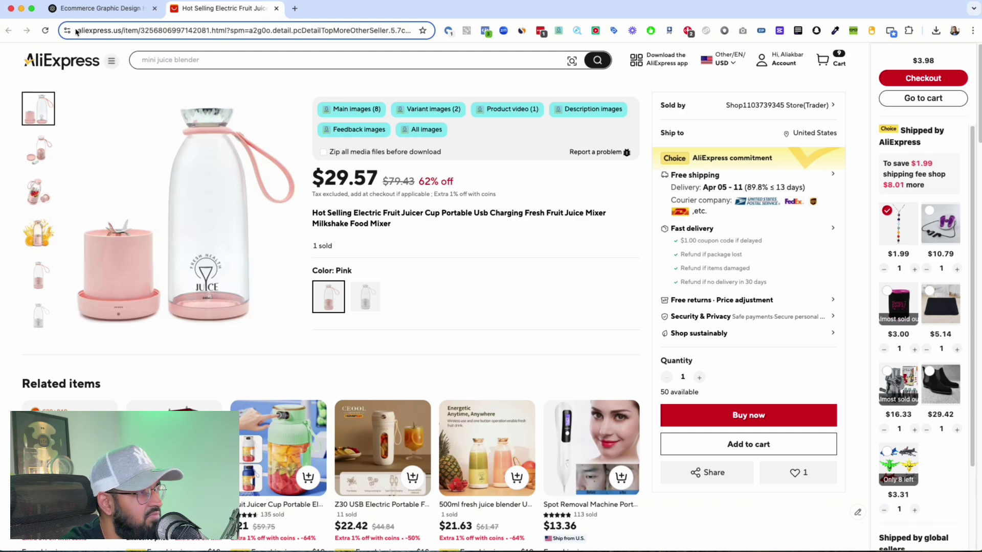
- Return to the Ecommerce Graphic Design chat and scroll down to the comparison-ad prompt
left_click(91, 11)
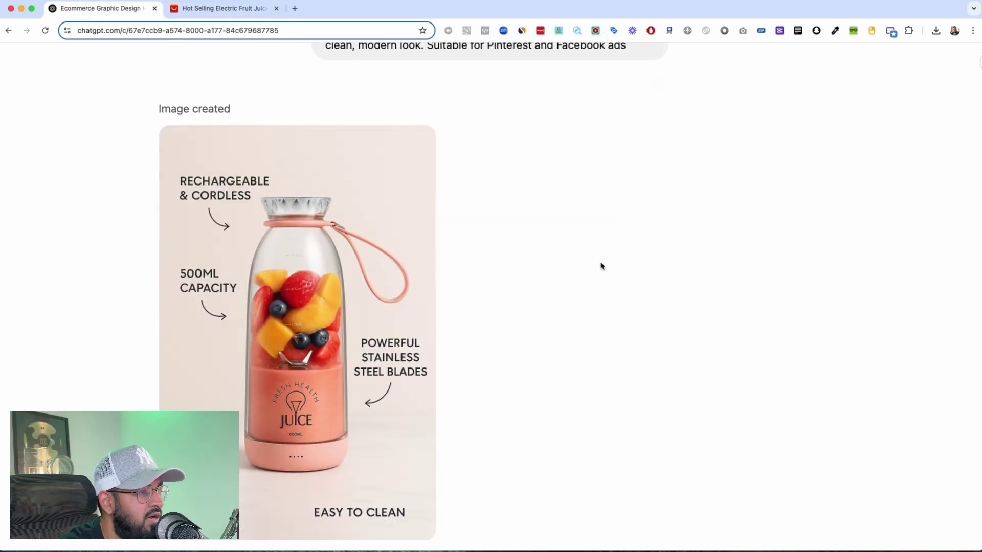
scroll(601, 264, "down", 4)
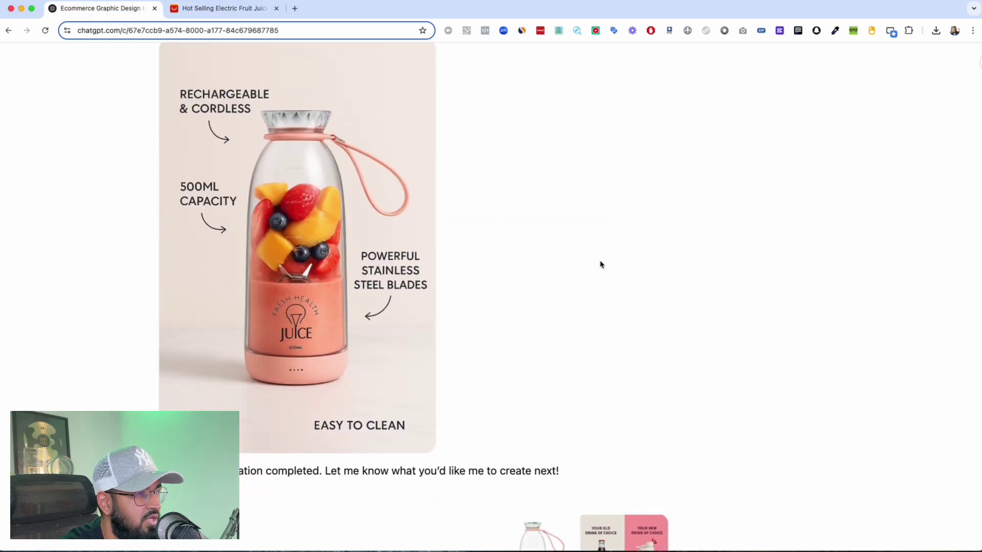
scroll(601, 264, "down", 3)
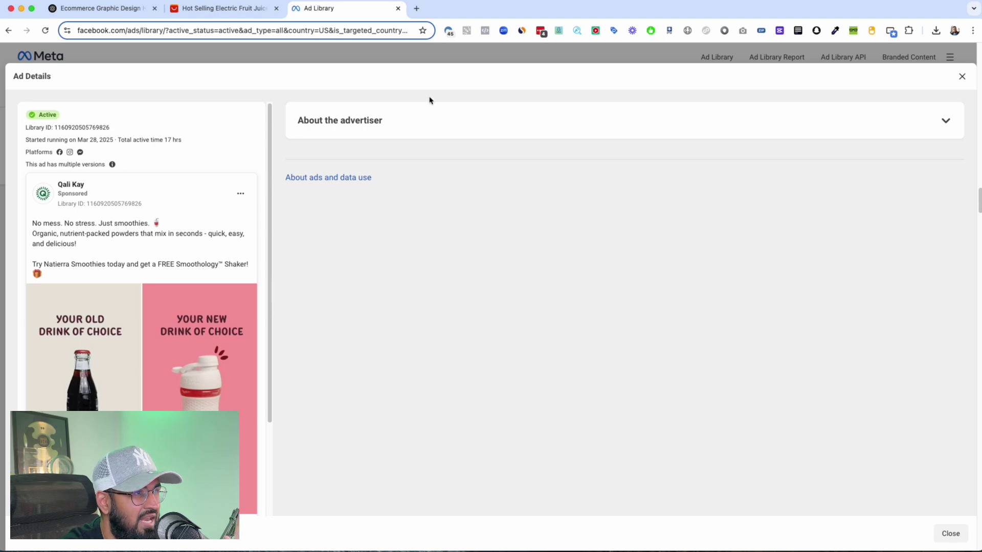
- Scroll through the Ad Library's Old/New Drink of Choice ad contrasting a soda bottle with a shaker
scroll(295, 191, "up", 5)
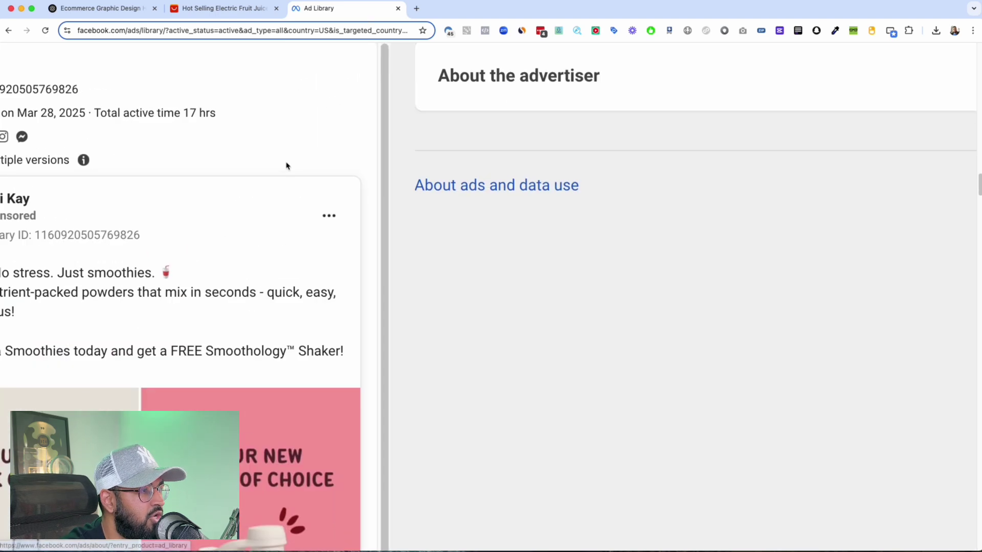
scroll(286, 165, "down", 4)
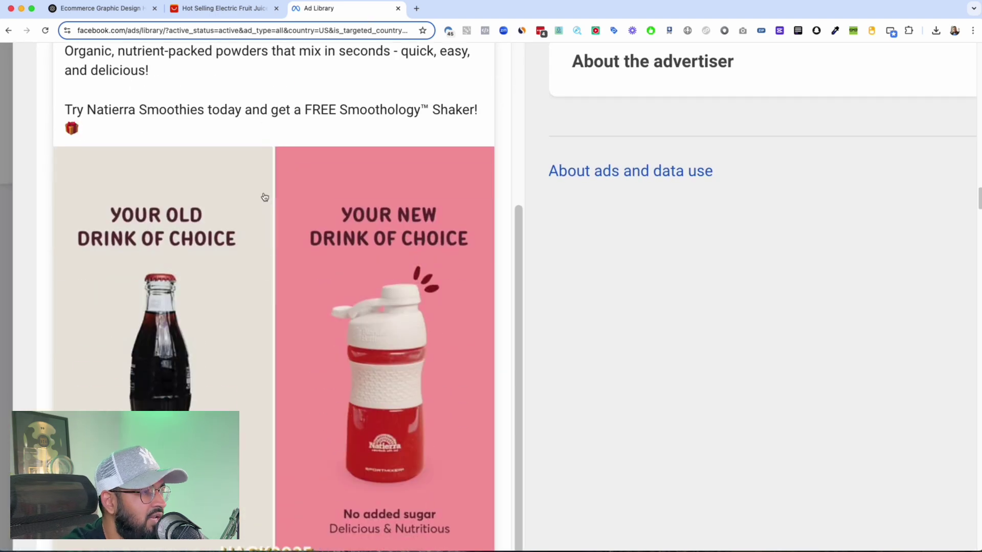
scroll(263, 197, "up", 3)
scroll(264, 197, "down", 3)
scroll(263, 197, "down", 3)
scroll(263, 197, "up", 1)
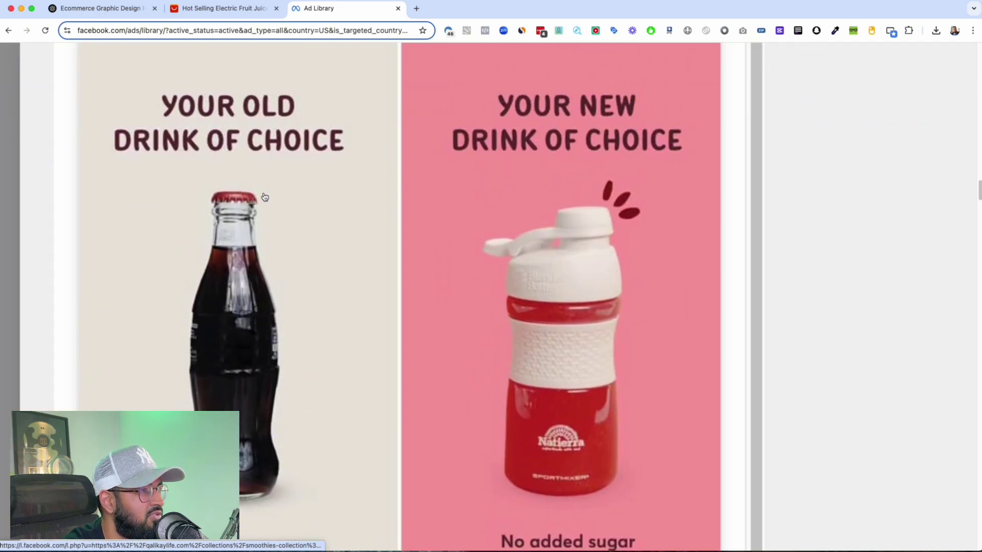
scroll(265, 226, "down", 2)
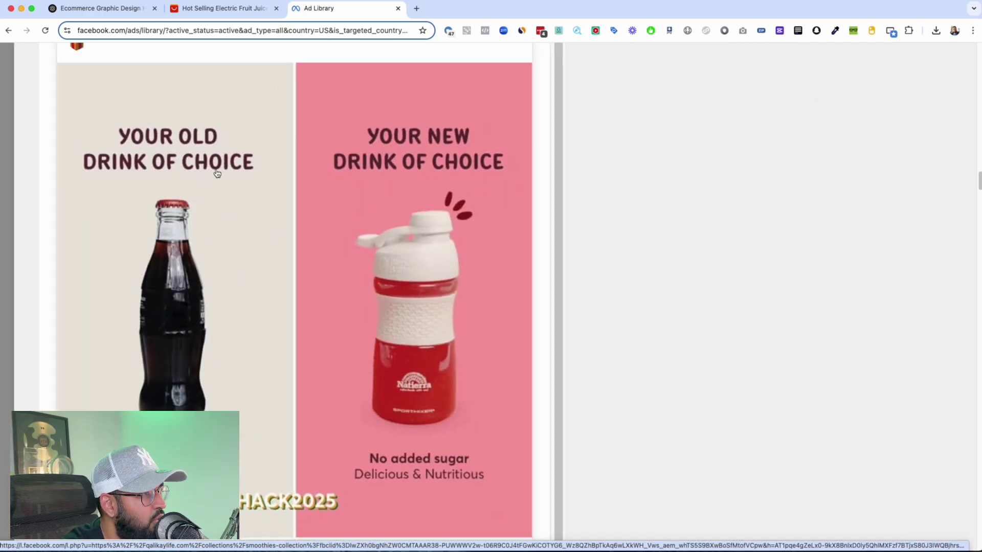
scroll(470, 335, "up", 2)
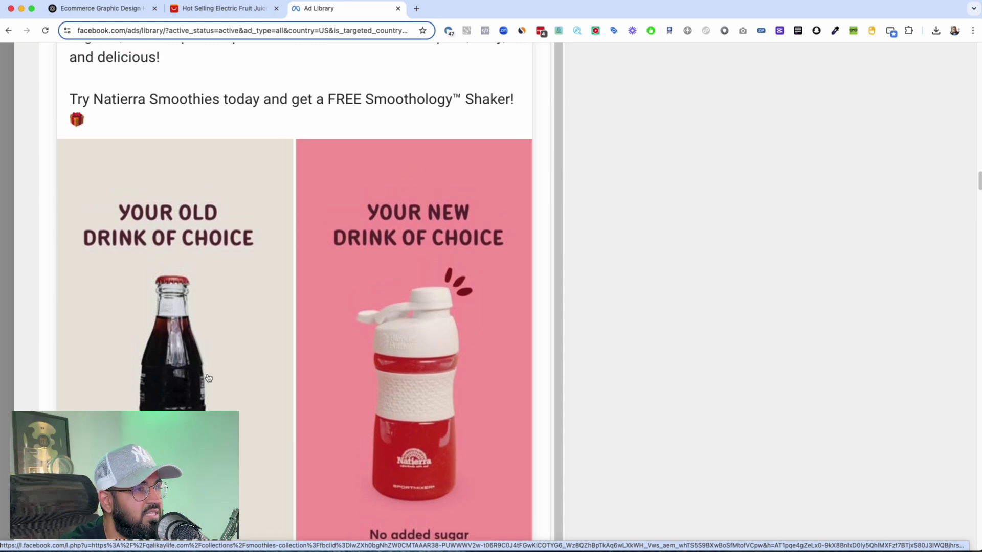
- Go back to ChatGPT and scroll to the generated 39g-sugar soda versus pink blender ad
left_click(128, 9)
scroll(482, 330, "down", 3)
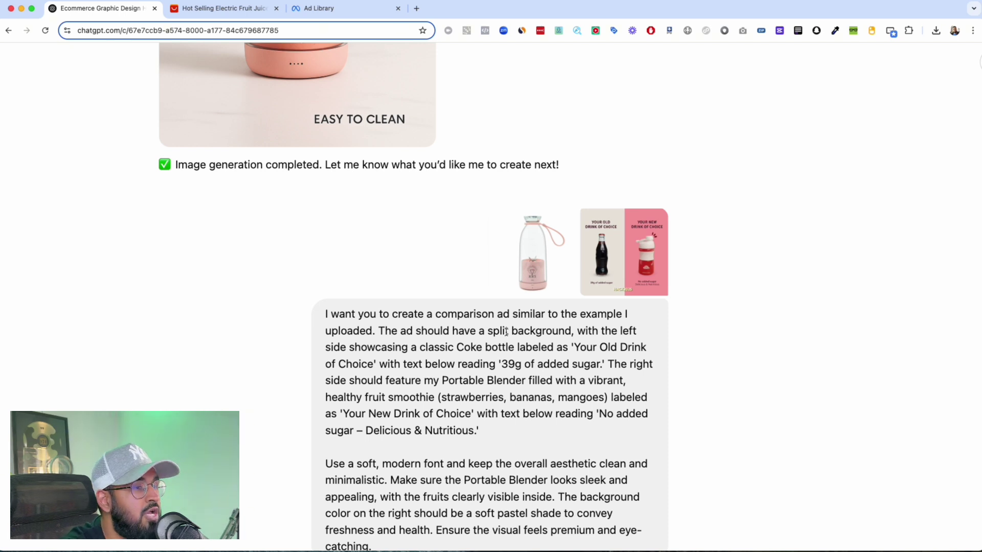
scroll(506, 331, "down", 1)
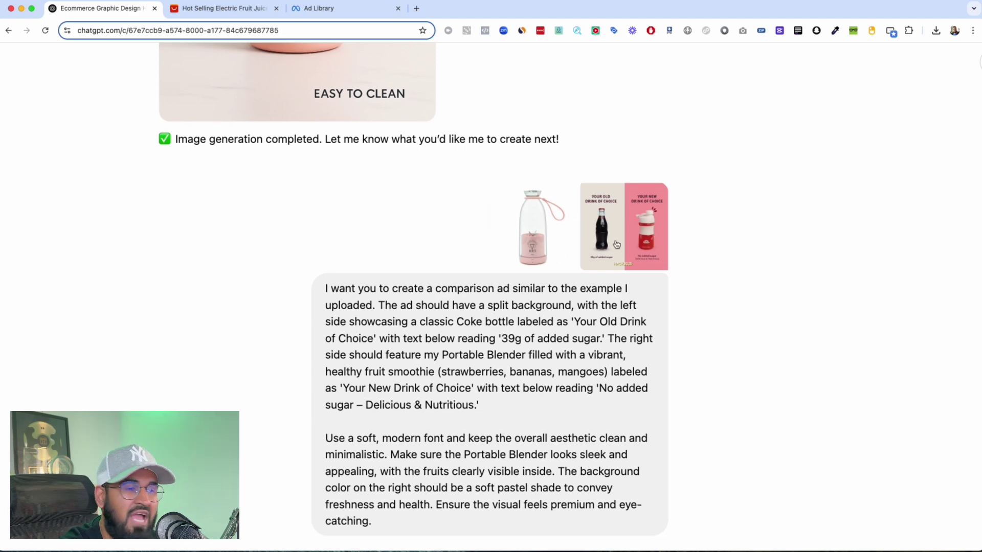
scroll(615, 251, "down", 8)
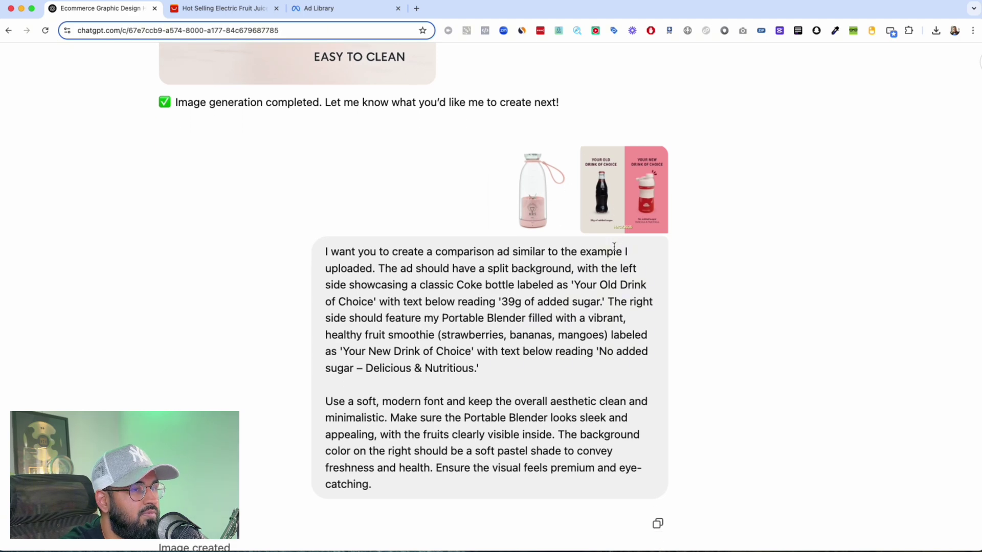
scroll(615, 251, "down", 1)
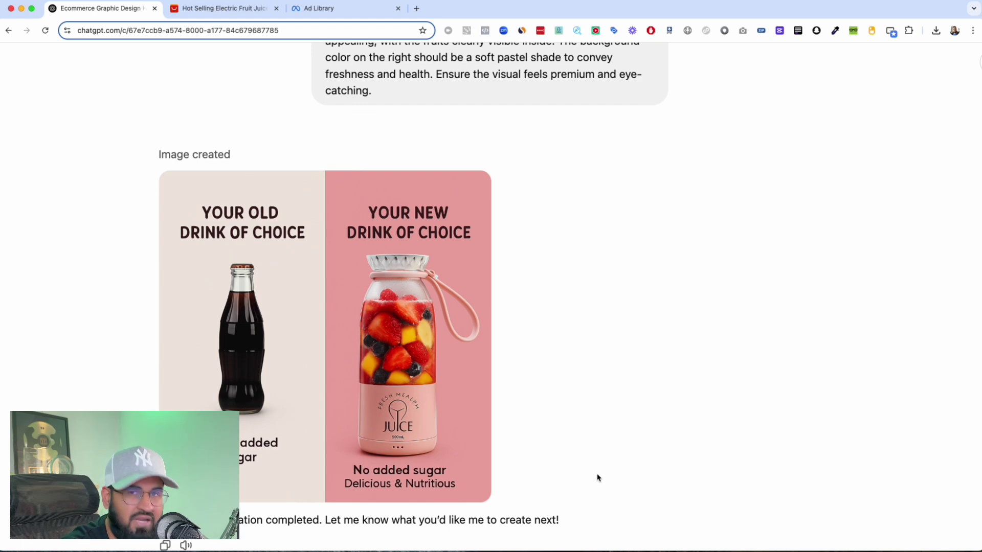
scroll(599, 478, "down", 5)
scroll(598, 477, "down", 4)
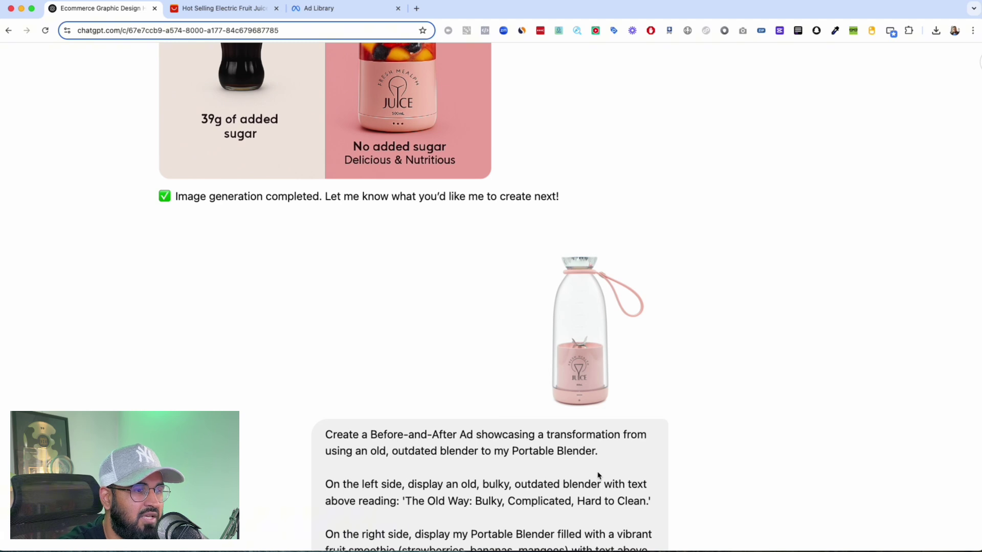
scroll(598, 476, "down", 2)
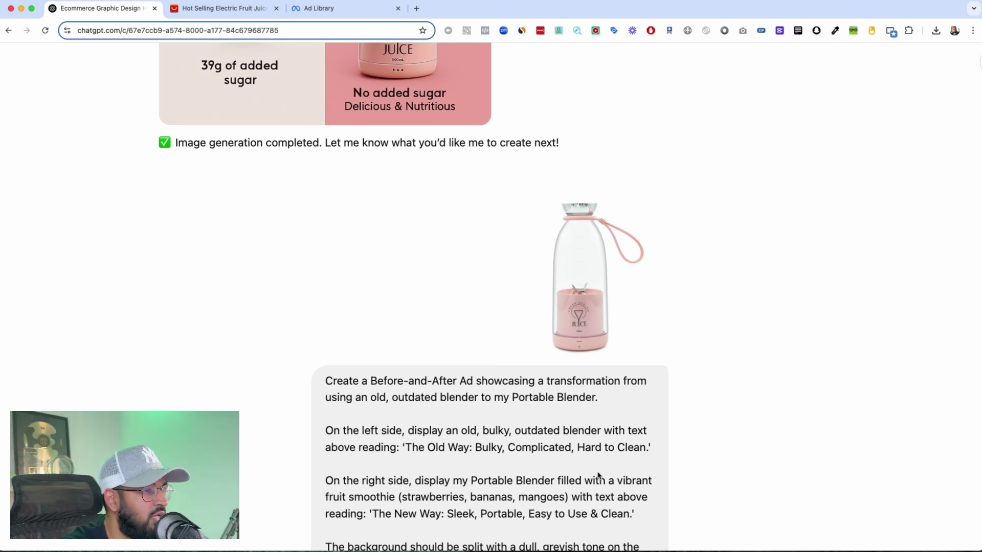
scroll(598, 476, "down", 3)
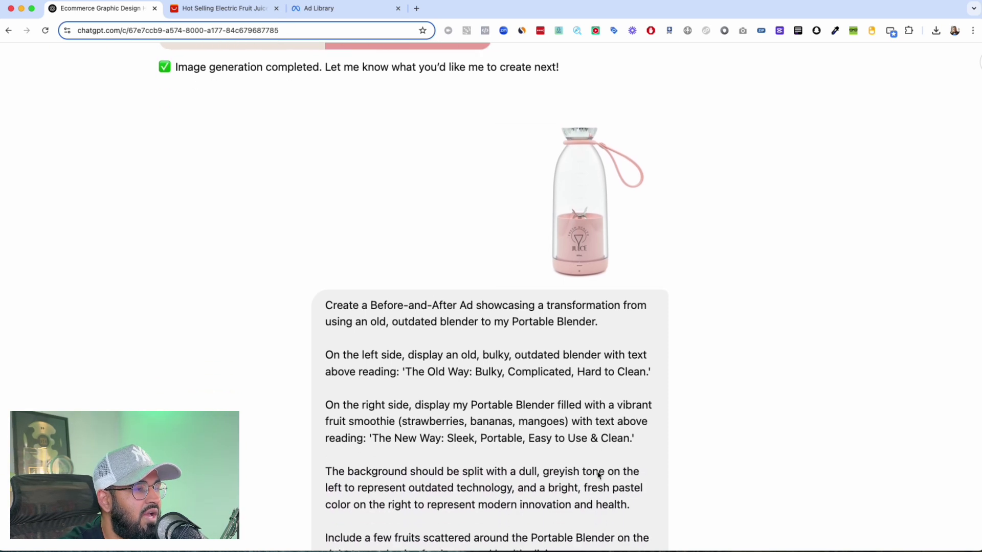
scroll(599, 475, "down", 1)
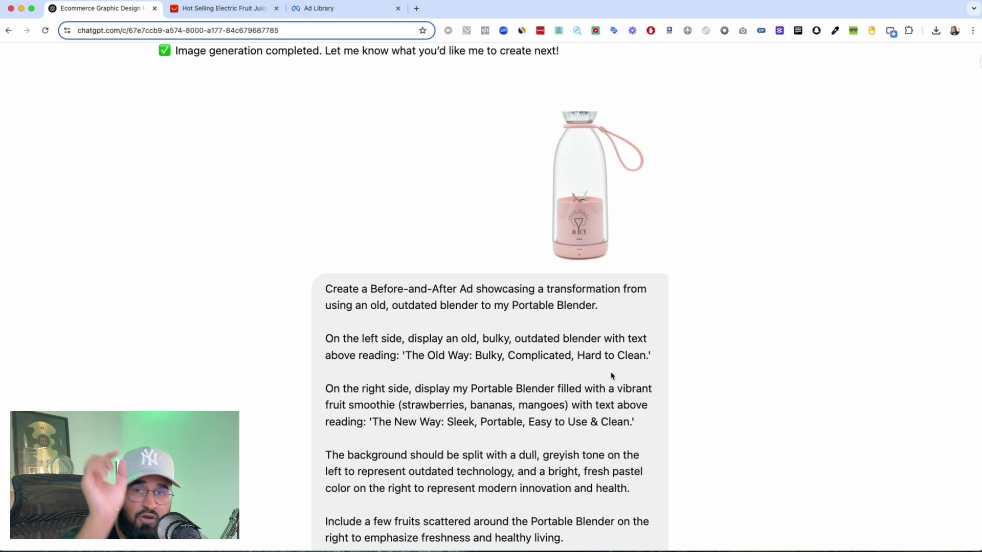
scroll(611, 376, "down", 1)
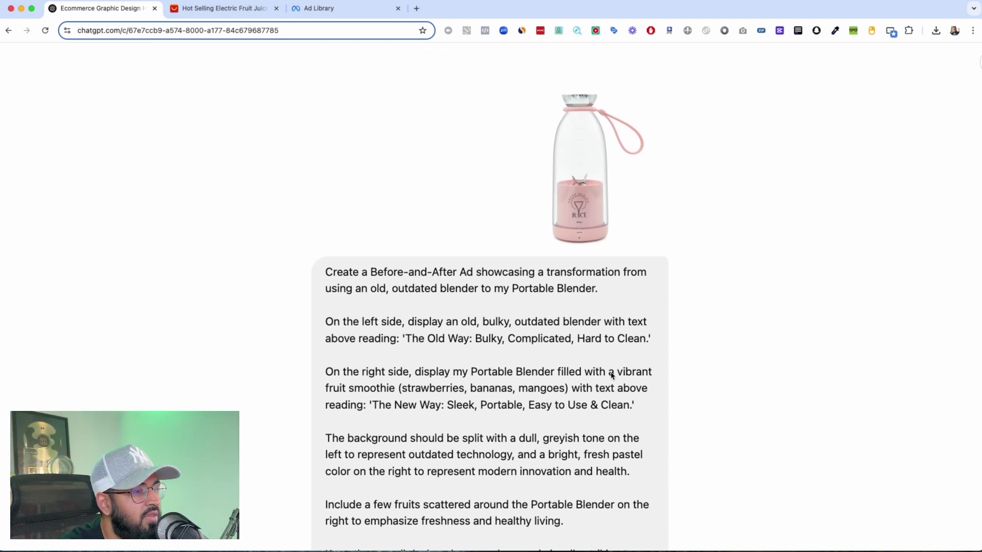
scroll(611, 377, "down", 3)
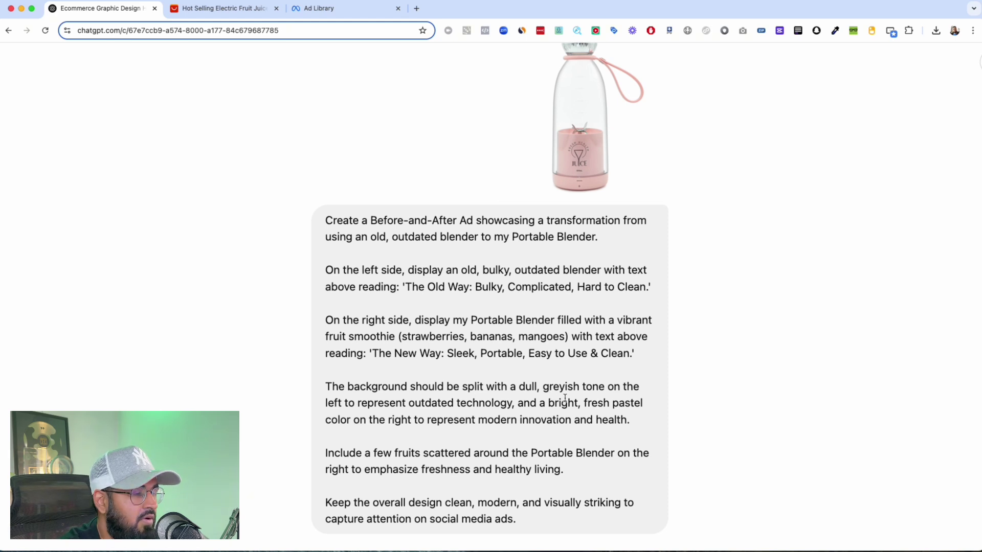
scroll(565, 398, "down", 1)
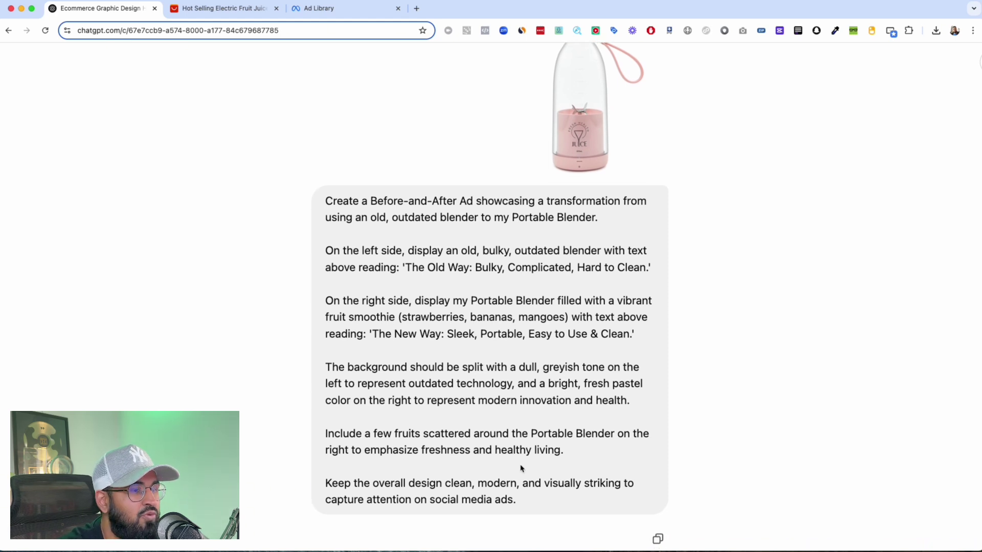
scroll(522, 469, "down", 15)
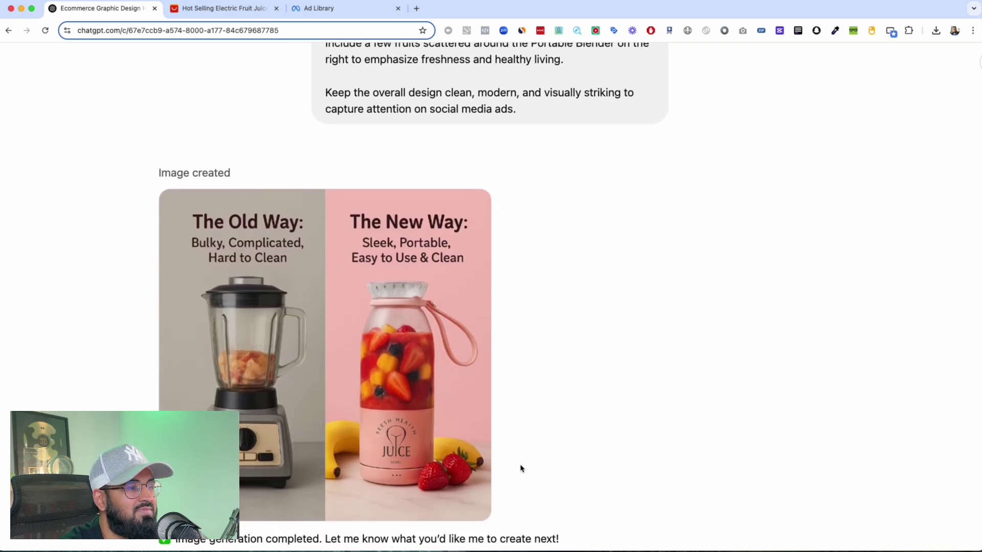
mouse_move(346, 233)
scroll(238, 217, "up", 2)
scroll(238, 217, "left", 2)
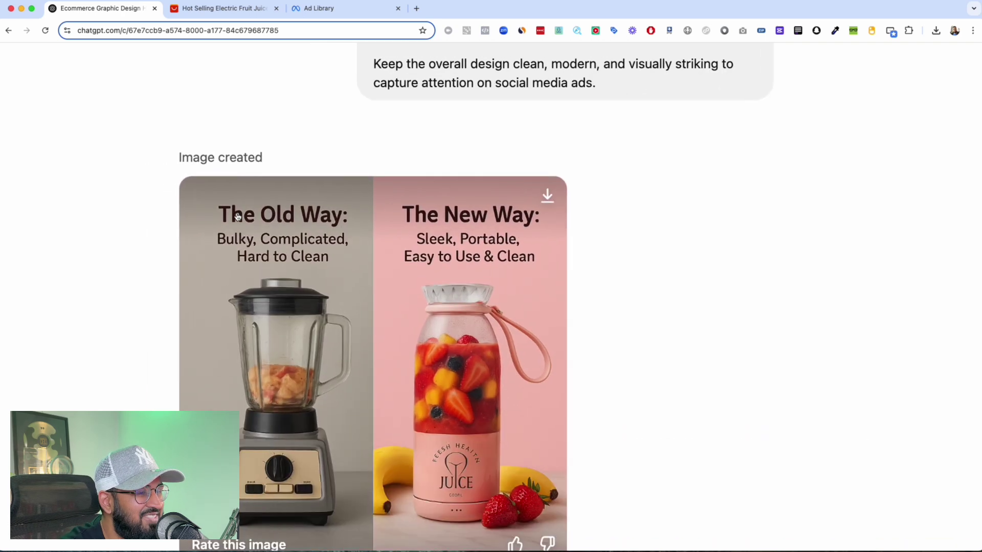
scroll(237, 217, "up", 2)
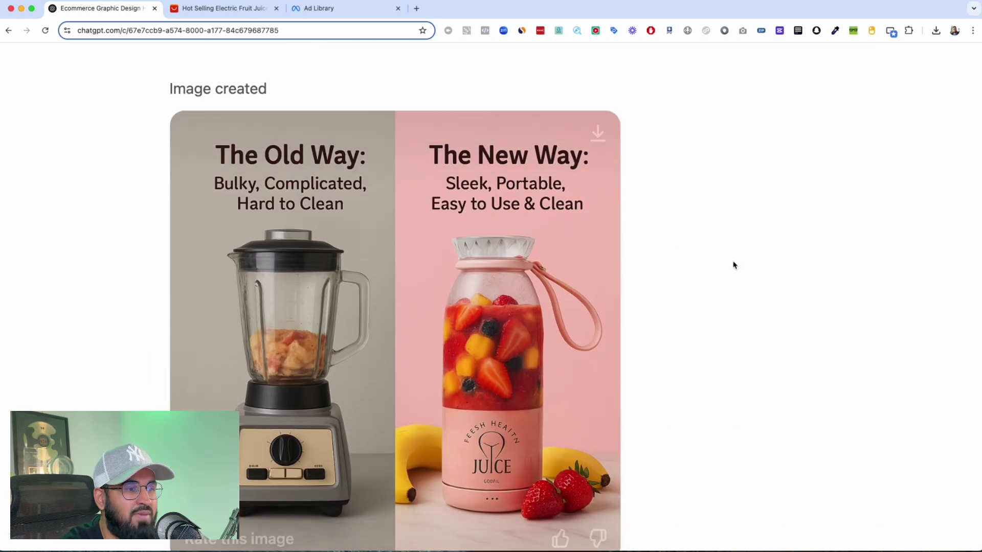
scroll(733, 264, "down", 2)
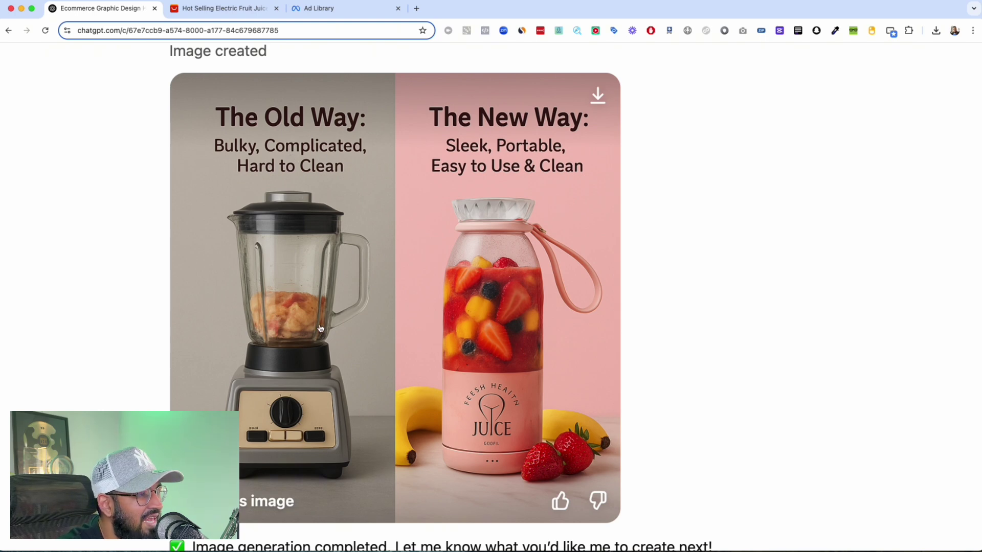
scroll(321, 327, "up", 5)
scroll(321, 327, "left", 3)
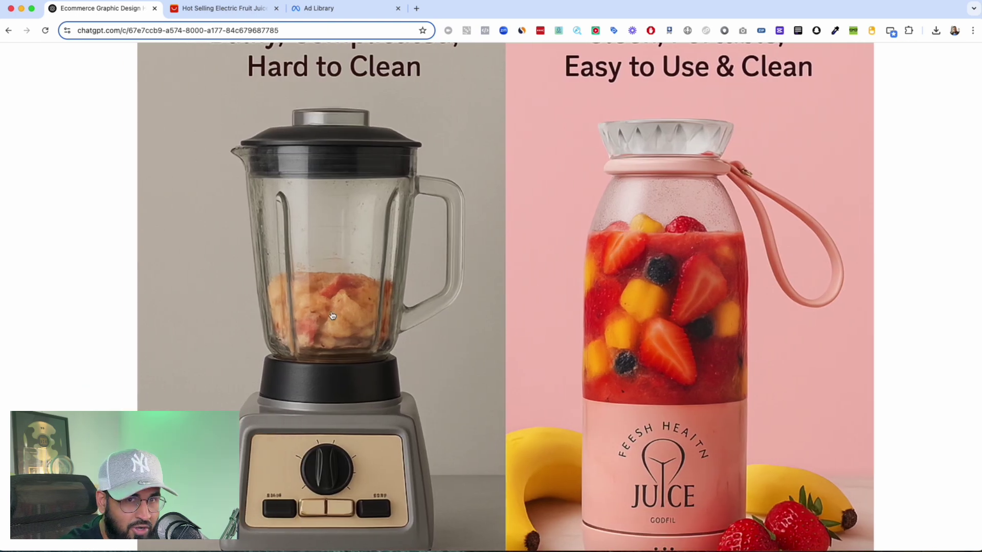
scroll(332, 316, "down", 1)
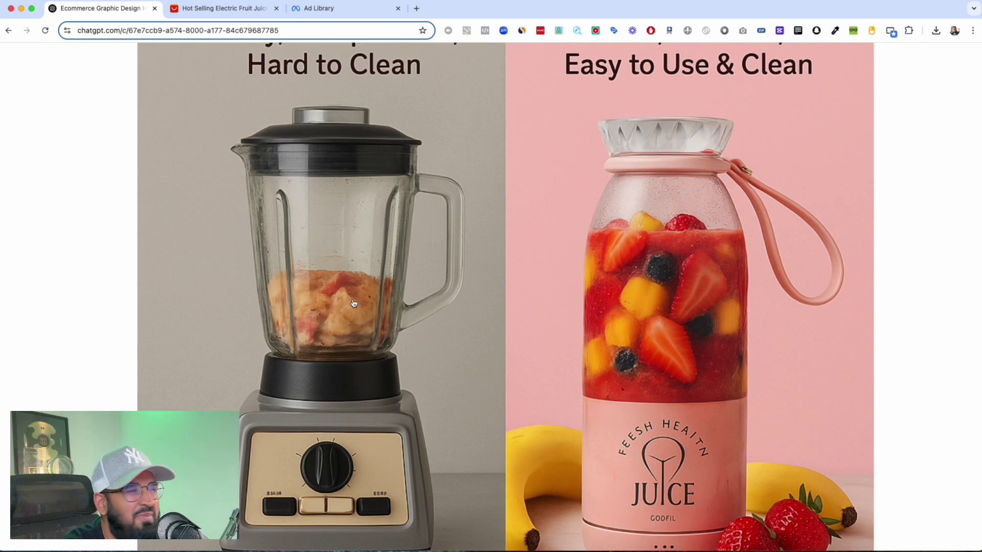
scroll(357, 381, "down", 2)
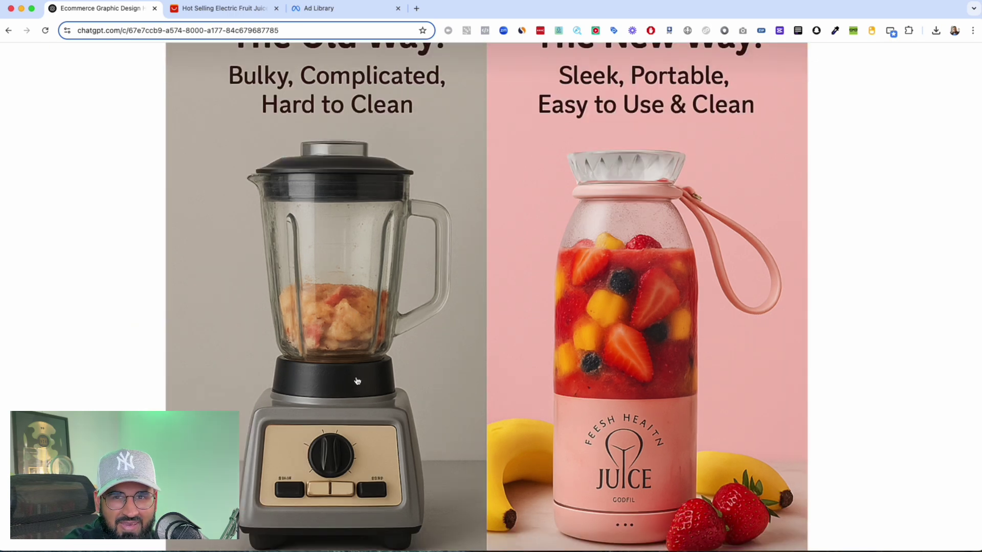
scroll(357, 381, "down", 3)
scroll(355, 409, "up", 2)
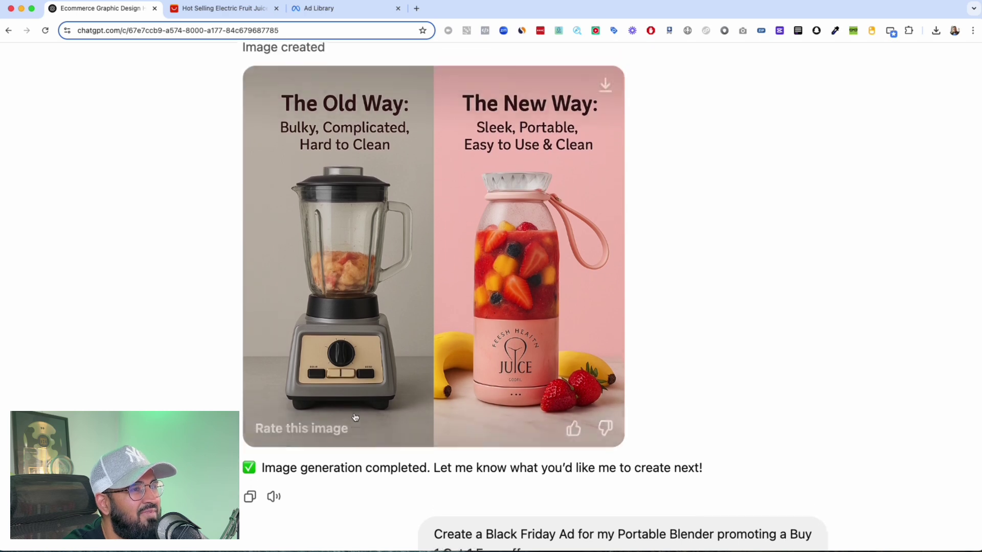
scroll(355, 417, "up", 1)
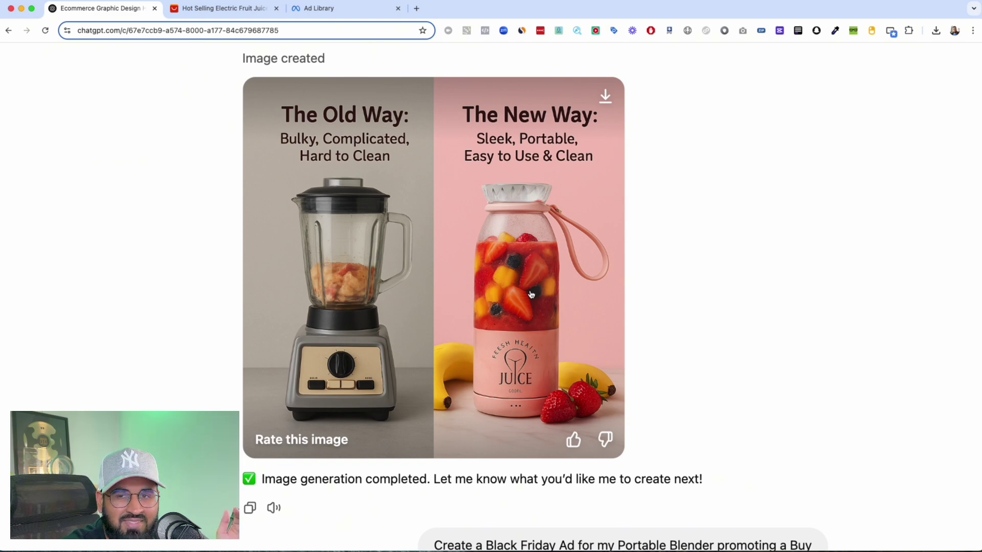
scroll(531, 293, "down", 5)
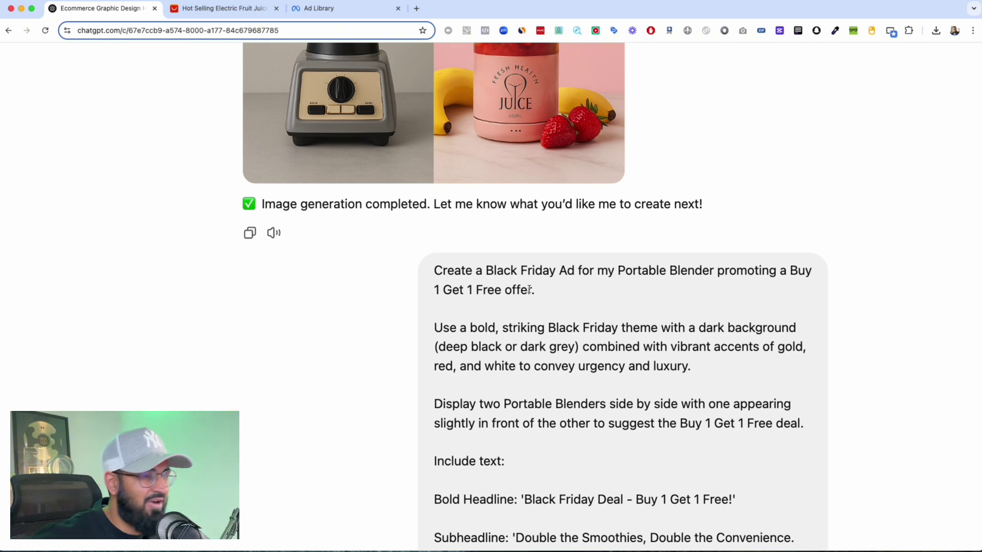
scroll(530, 291, "down", 1)
scroll(530, 292, "down", 2)
scroll(530, 289, "down", 5)
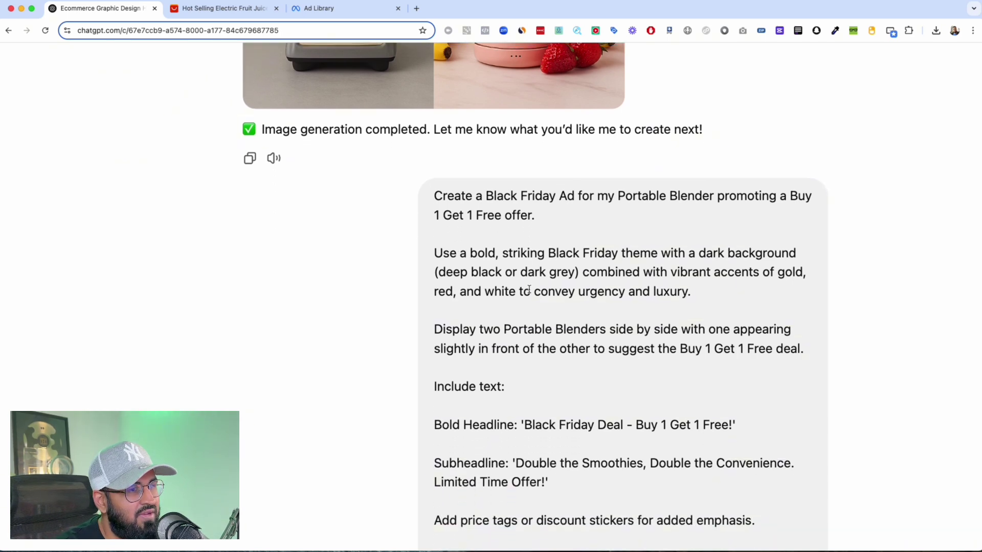
scroll(549, 222, "down", 10)
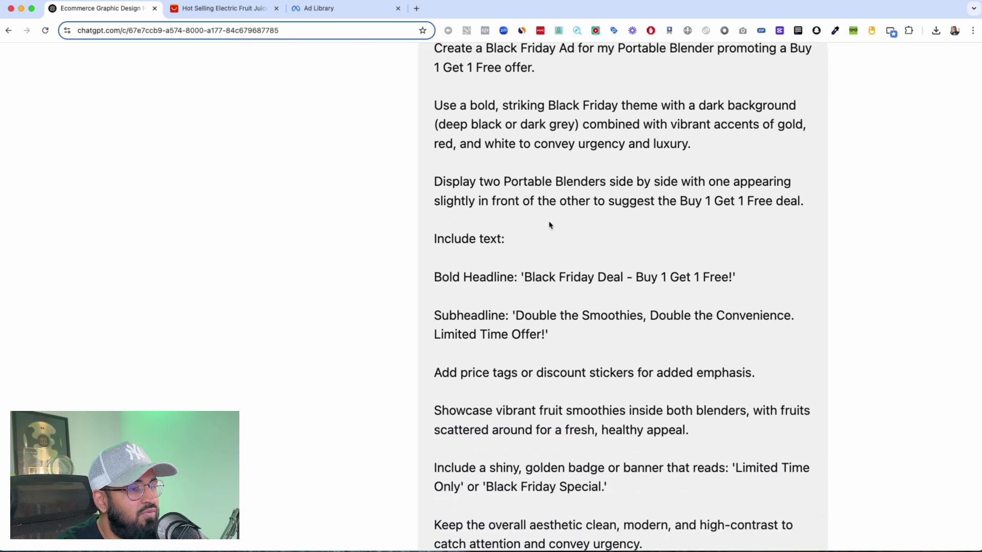
scroll(550, 205, "up", 7)
scroll(541, 385, "down", 8)
scroll(541, 385, "up", 7)
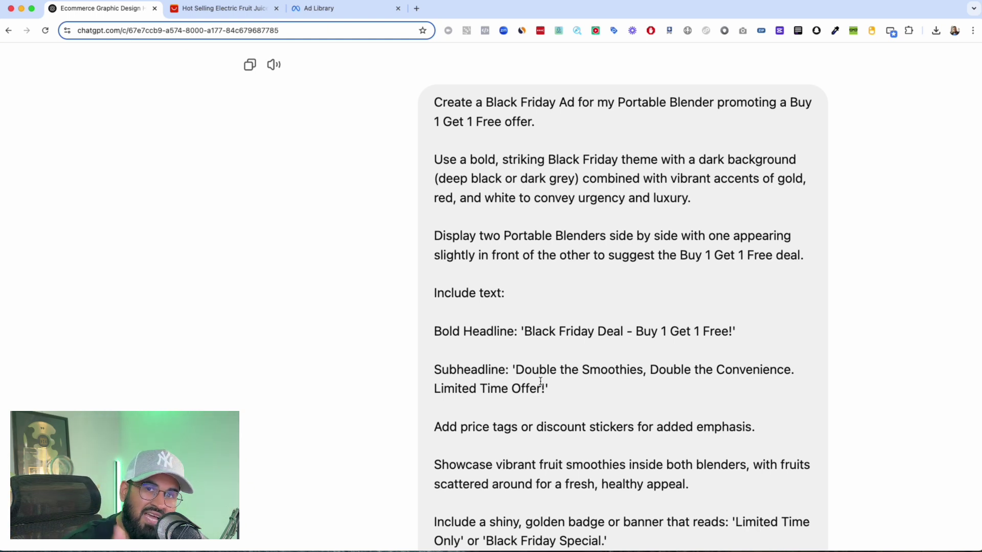
scroll(541, 381, "down", 1)
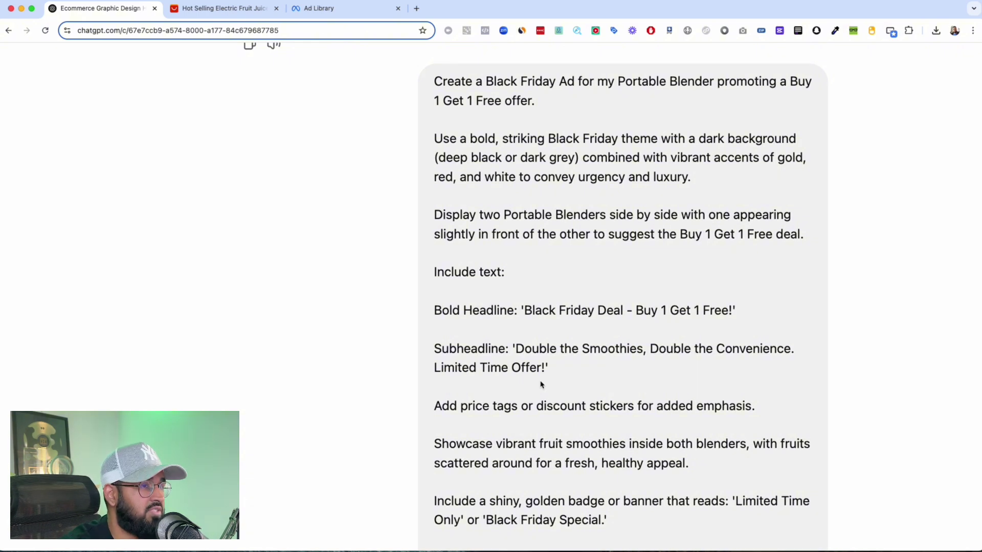
scroll(541, 384, "down", 1)
scroll(541, 384, "up", 1)
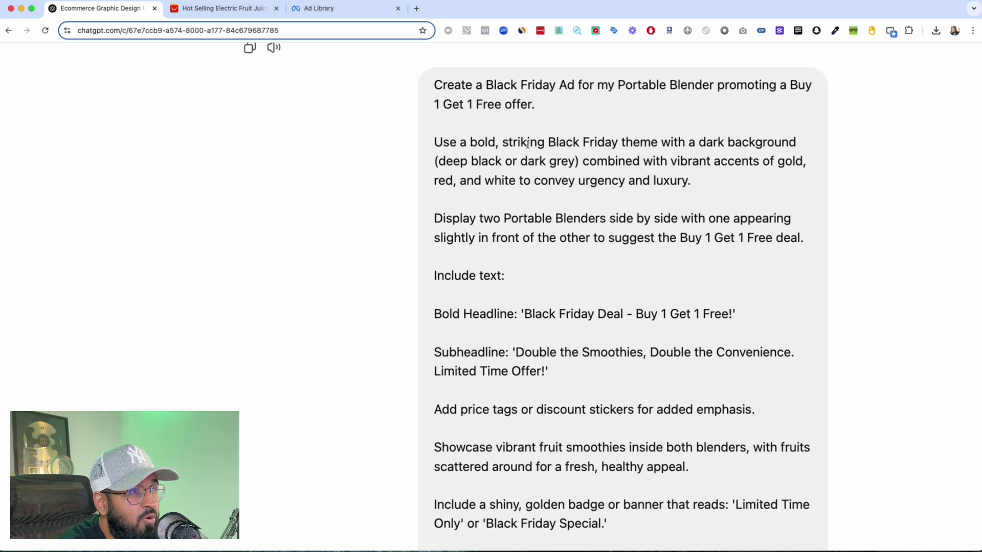
scroll(497, 131, "down", 2)
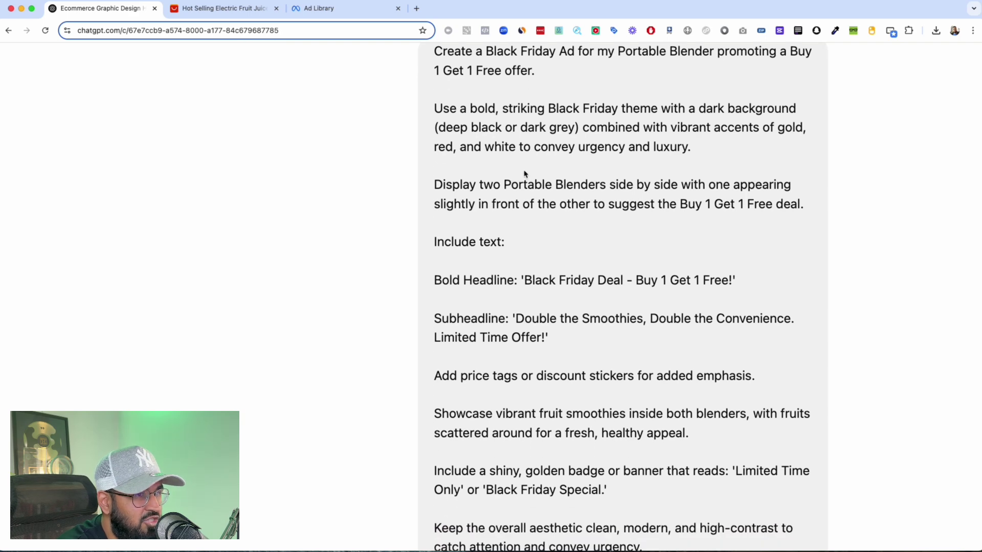
scroll(518, 220, "down", 5)
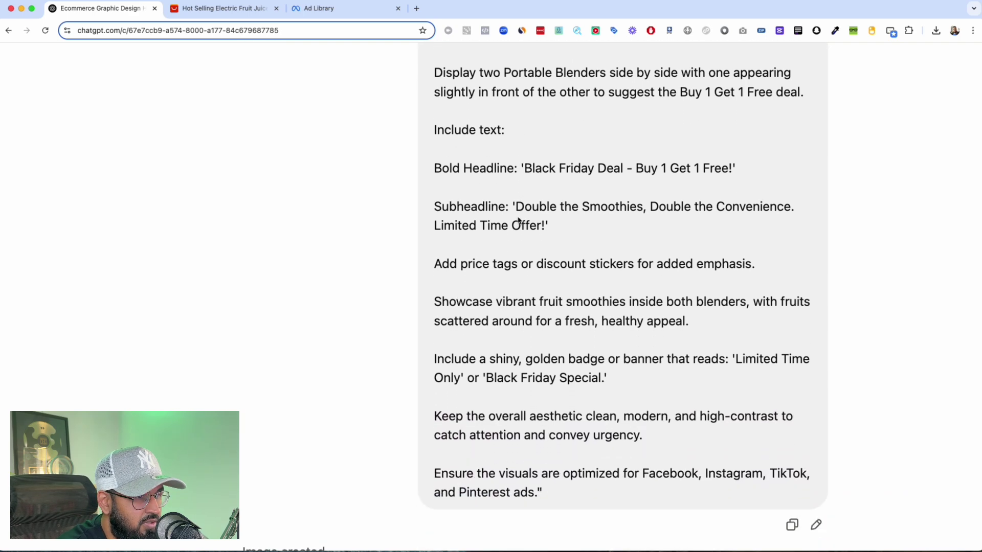
scroll(518, 217, "up", 9)
scroll(519, 220, "down", 6)
scroll(518, 221, "up", 10)
scroll(530, 200, "down", 15)
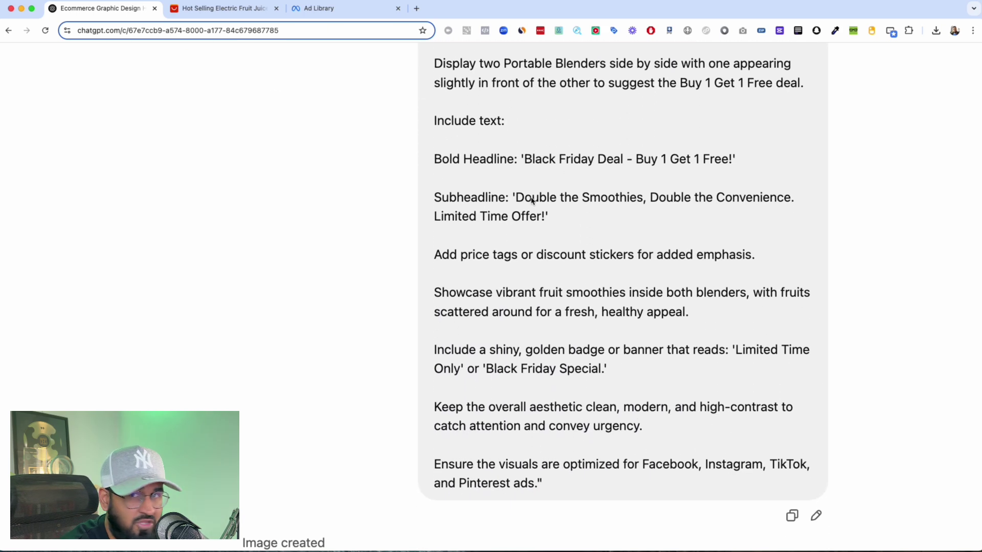
scroll(530, 198, "down", 6)
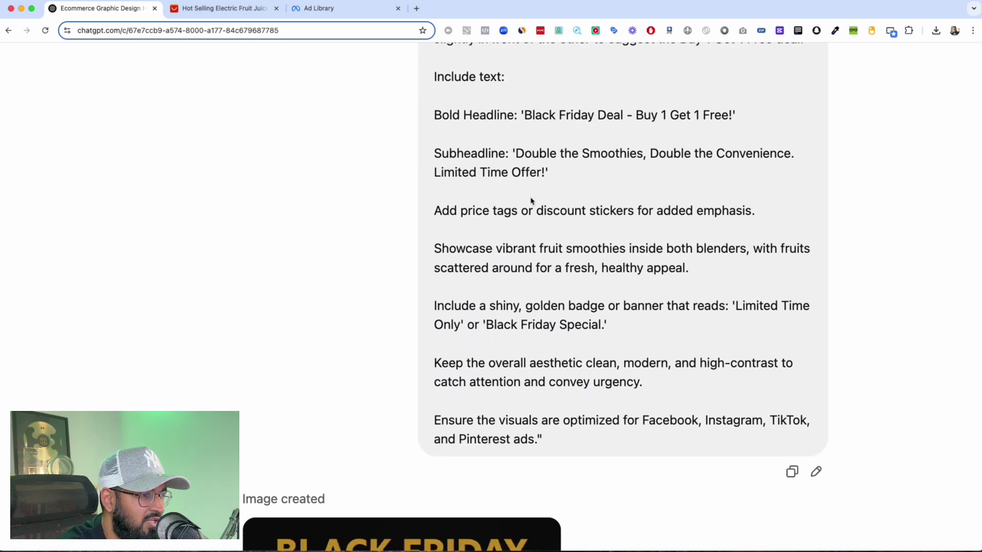
scroll(531, 197, "down", 15)
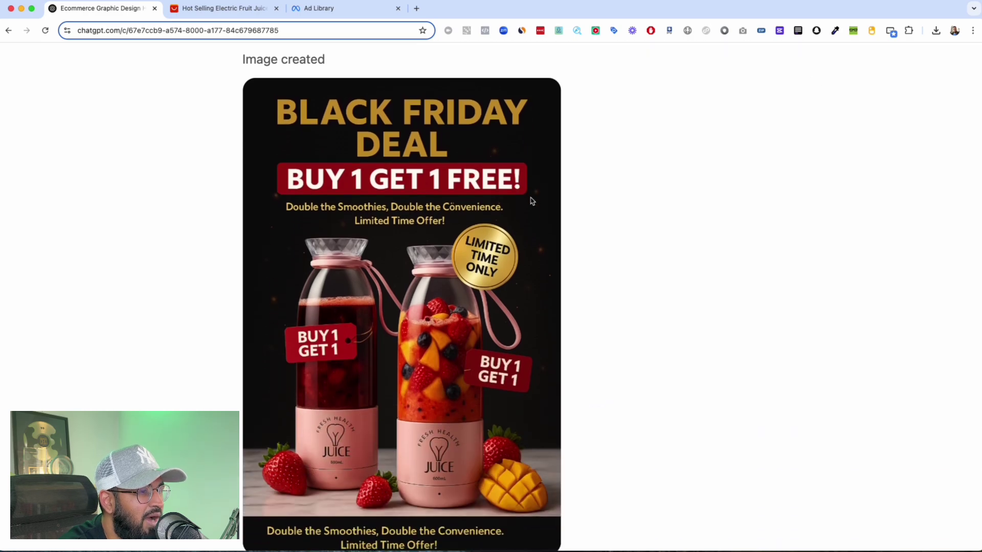
scroll(532, 201, "up", 20)
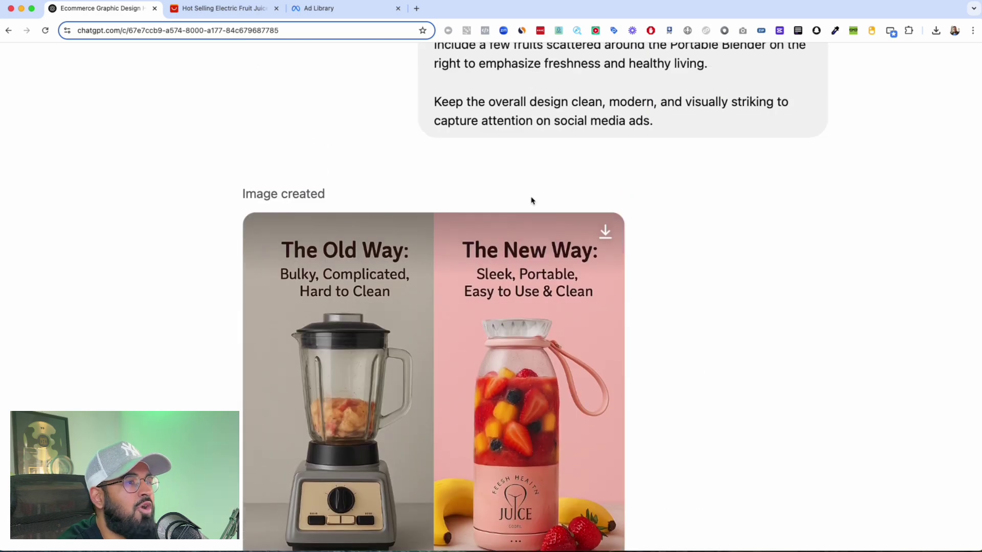
scroll(532, 201, "down", 20)
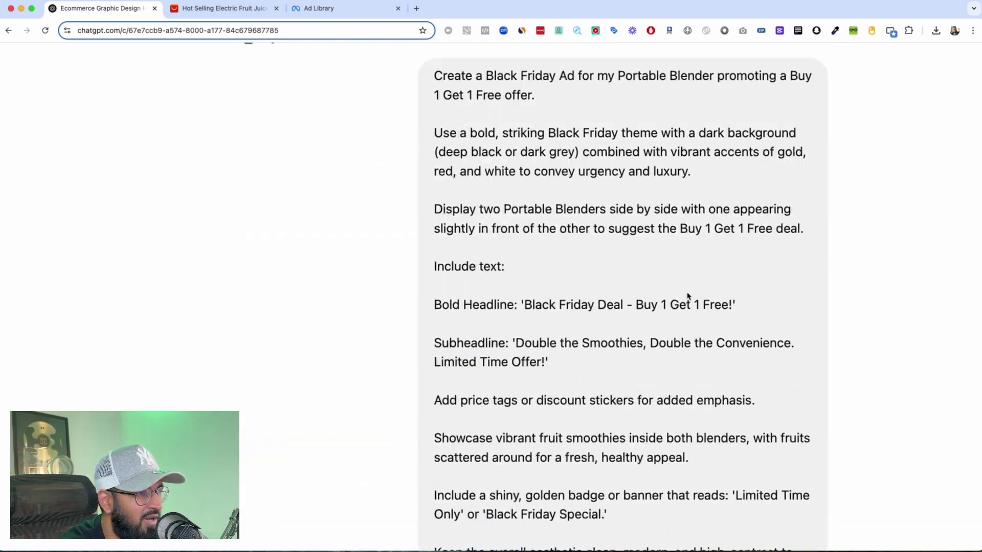
scroll(688, 297, "down", 5)
scroll(688, 297, "up", 3)
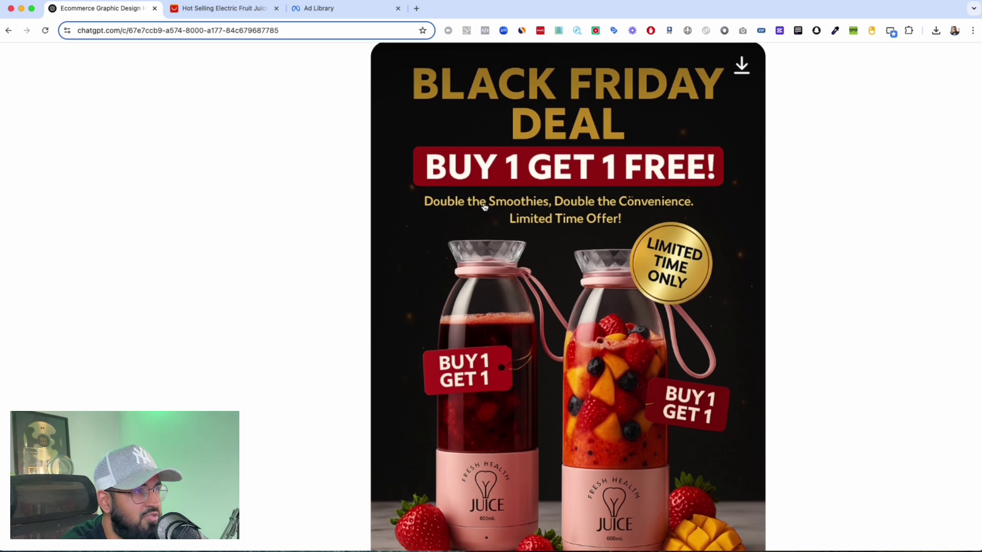
- Switch to the $29.57 pink juicer cup listing on AliExpress and browse its product photos
left_click(208, 7)
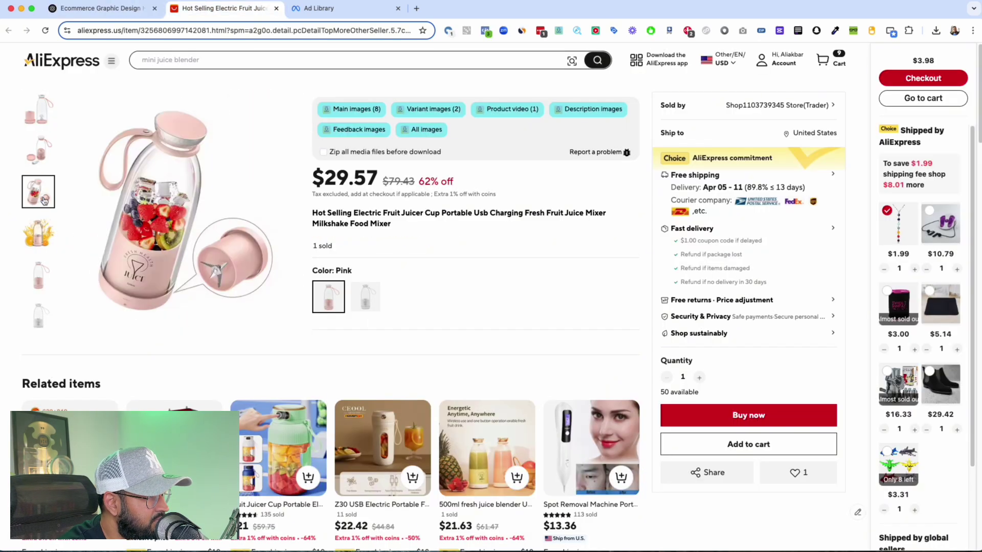
scroll(38, 241, "down", 2)
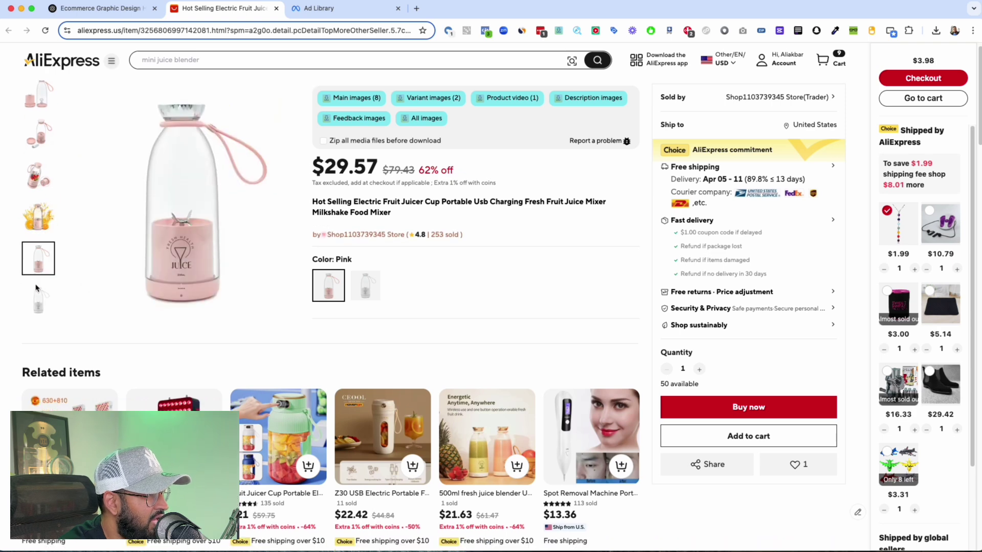
scroll(36, 154, "up", 3)
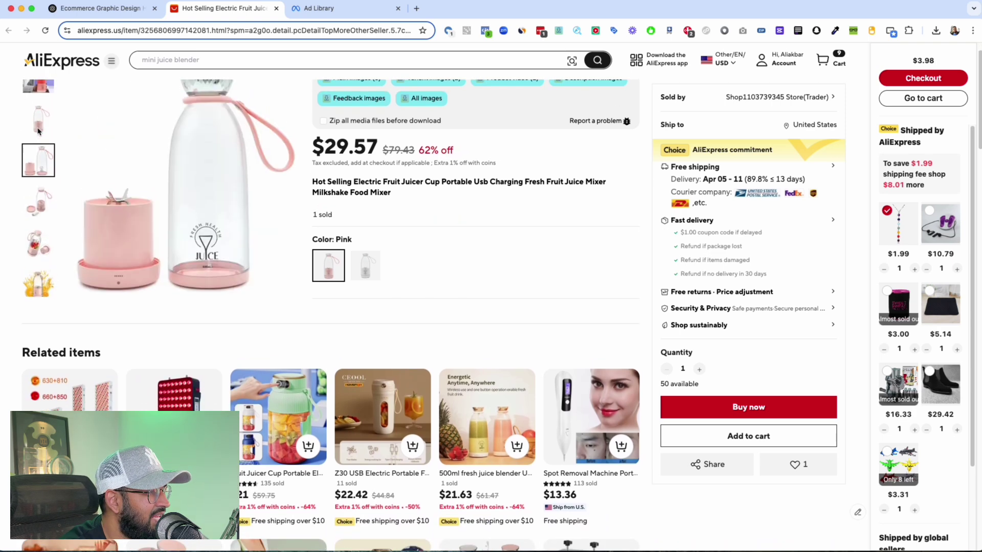
scroll(37, 116, "up", 1)
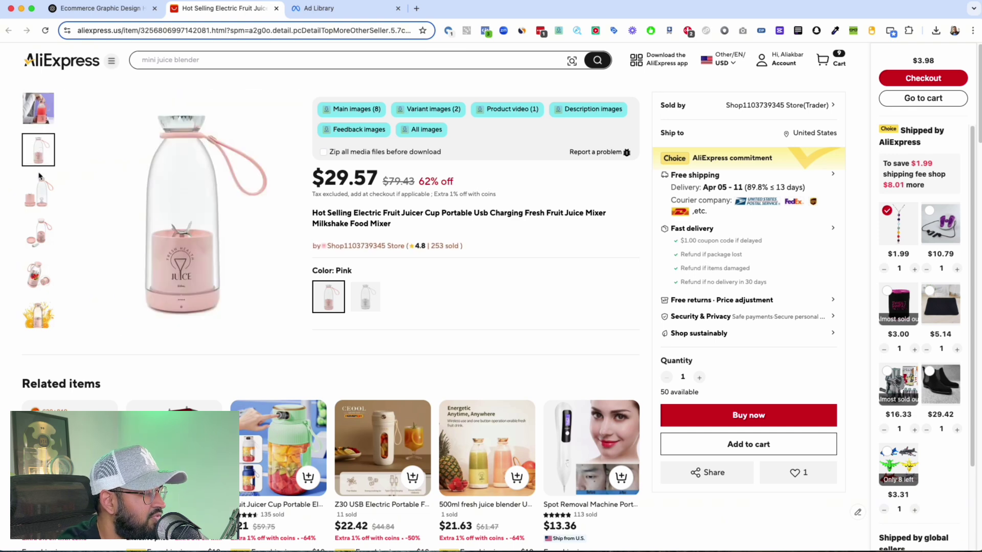
scroll(40, 235, "down", 1)
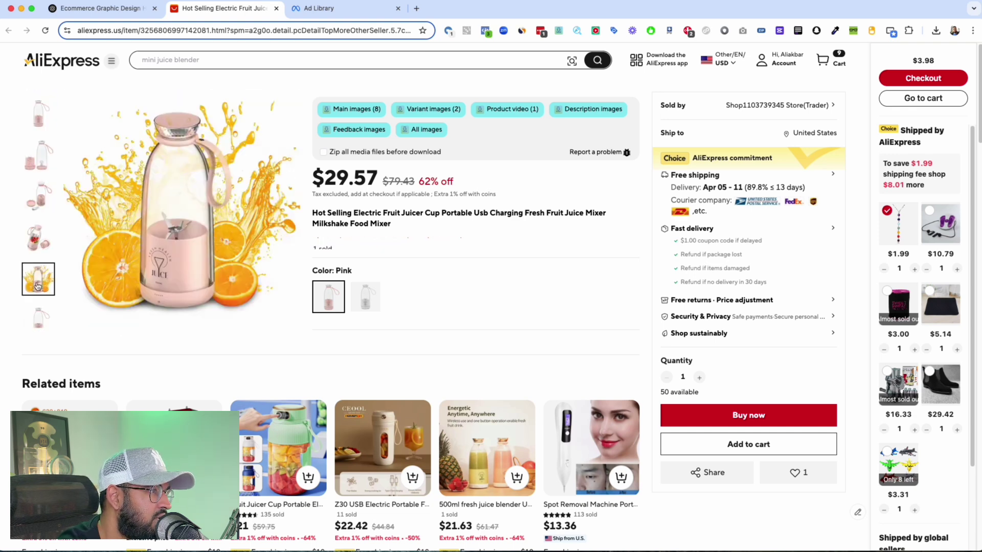
scroll(39, 292, "down", 1)
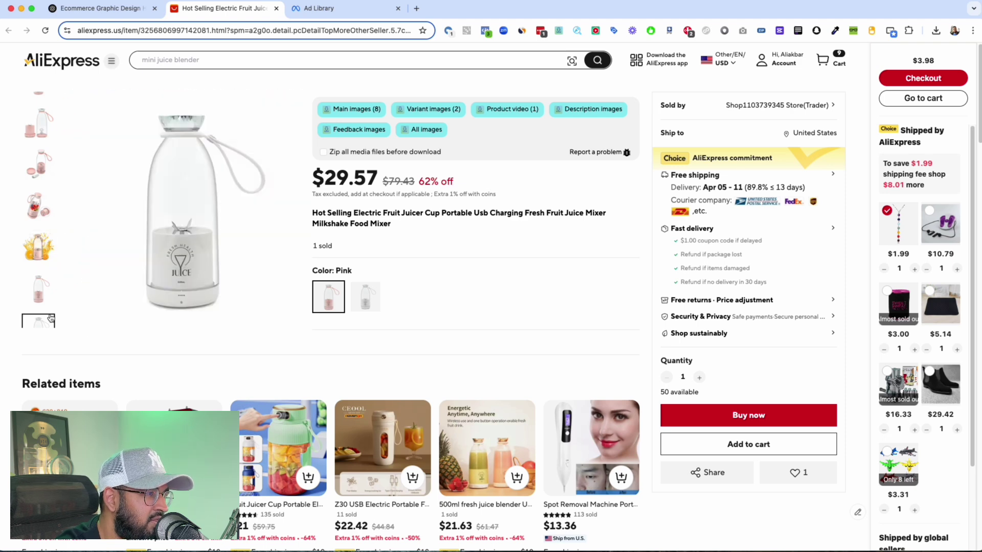
scroll(43, 298, "down", 1)
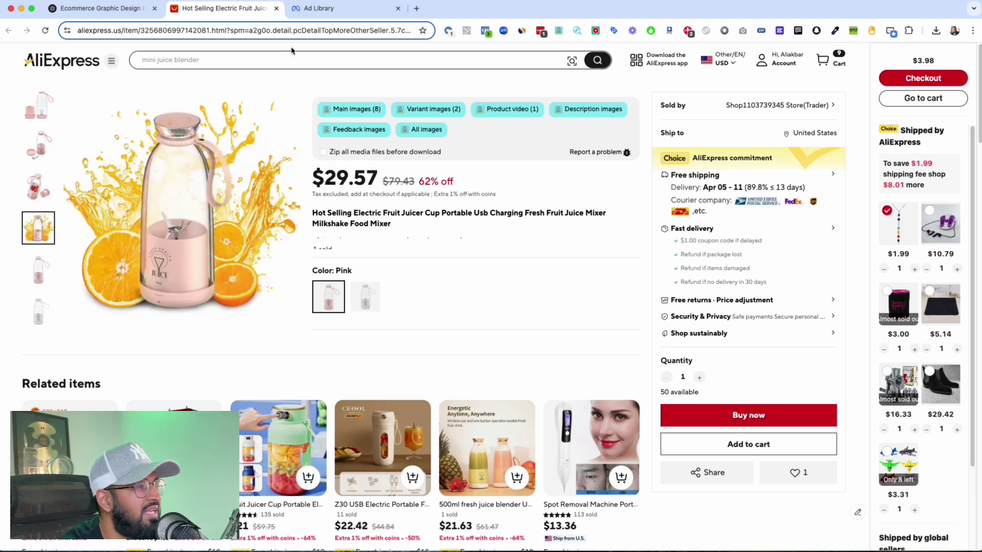
- Return to the chat and scroll through the Black Friday Buy 1 Get 1 Free ad to 'Image generation completed'
left_click(124, 11)
scroll(527, 215, "up", 1)
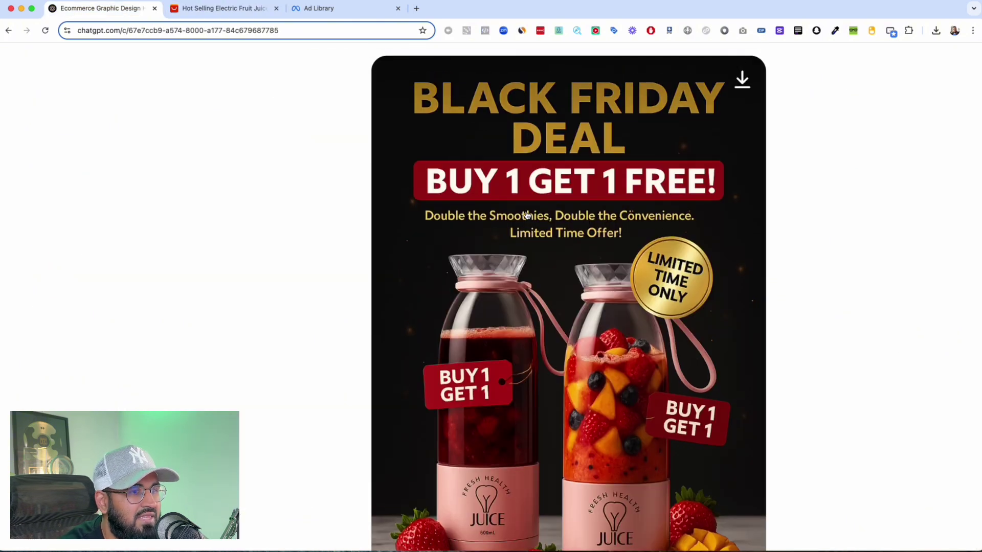
scroll(526, 215, "down", 2)
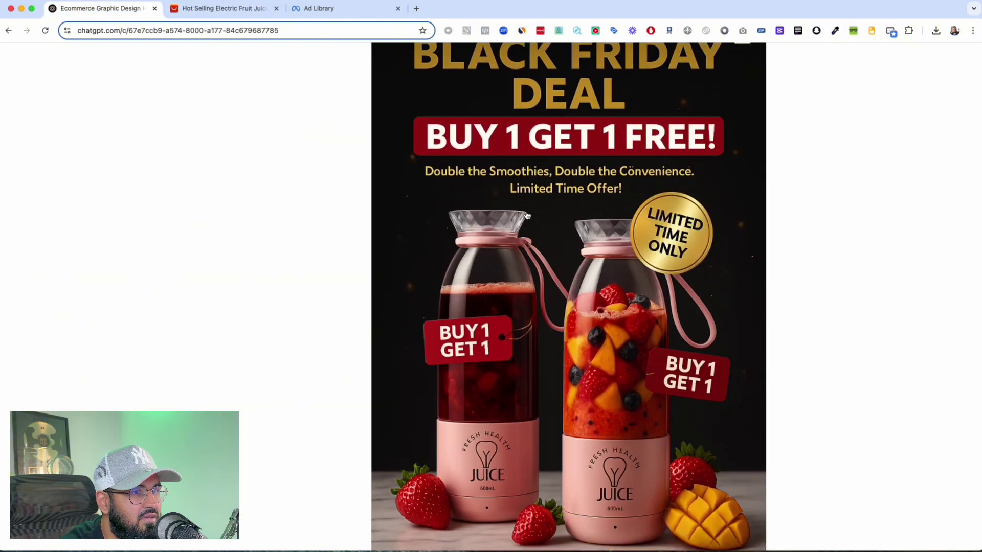
scroll(527, 214, "up", 3)
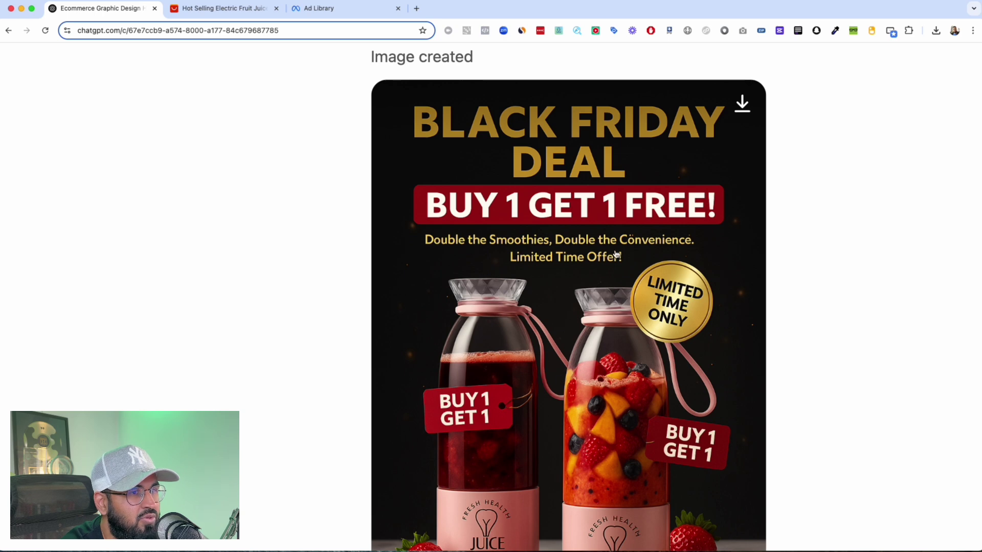
scroll(607, 284, "down", 3)
scroll(607, 284, "down", 1)
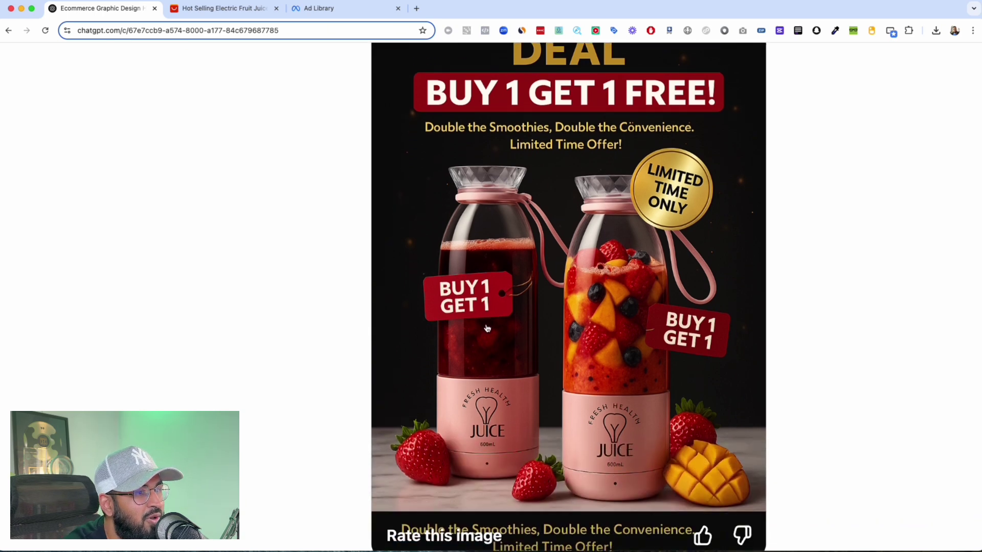
scroll(630, 322, "down", 1)
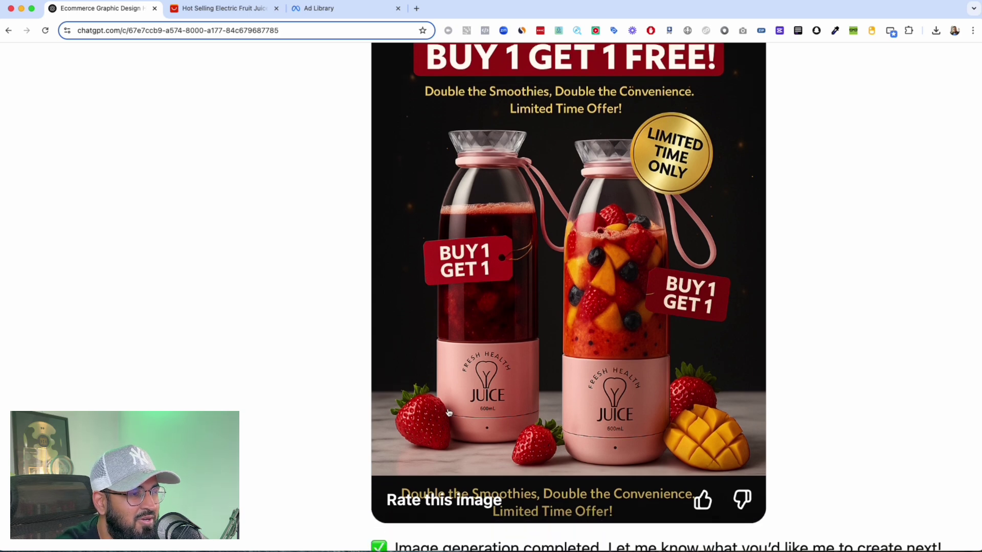
scroll(691, 273, "down", 2)
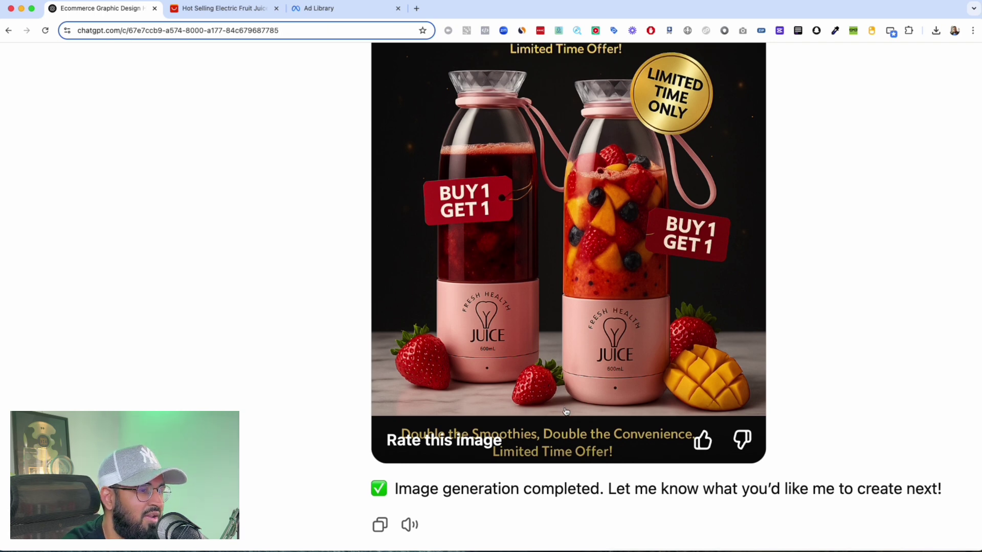
- Scroll past the UGC selfie prompt to the image of a smiling woman holding the fruit-filled pink blender
scroll(566, 412, "down", 5)
scroll(565, 412, "down", 6)
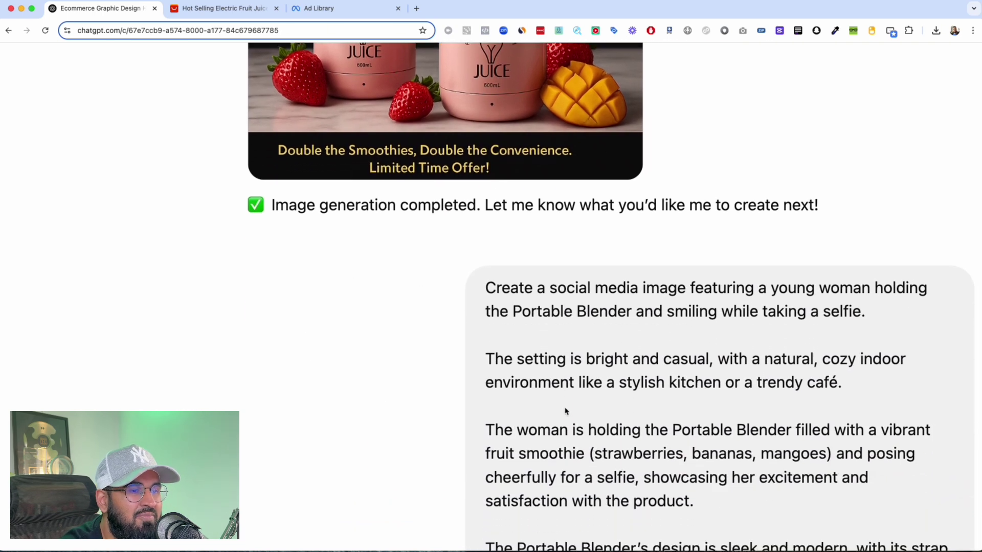
scroll(566, 412, "down", 2)
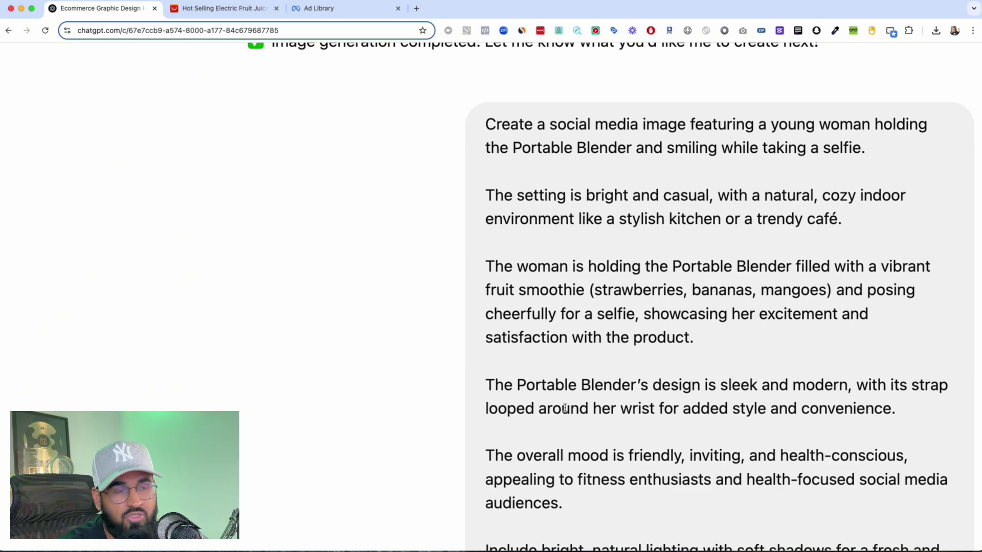
scroll(565, 408, "down", 2)
scroll(565, 408, "right", 2)
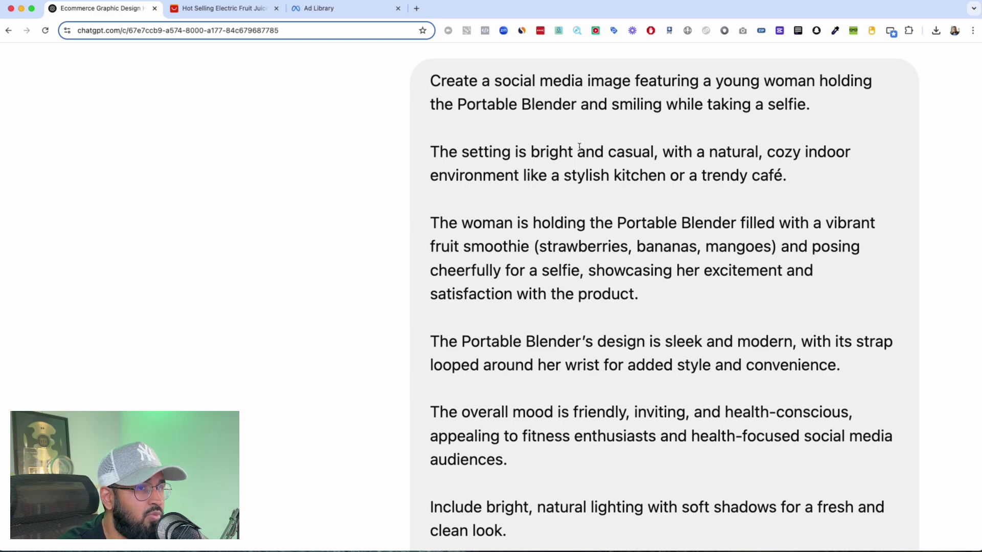
scroll(580, 146, "down", 1)
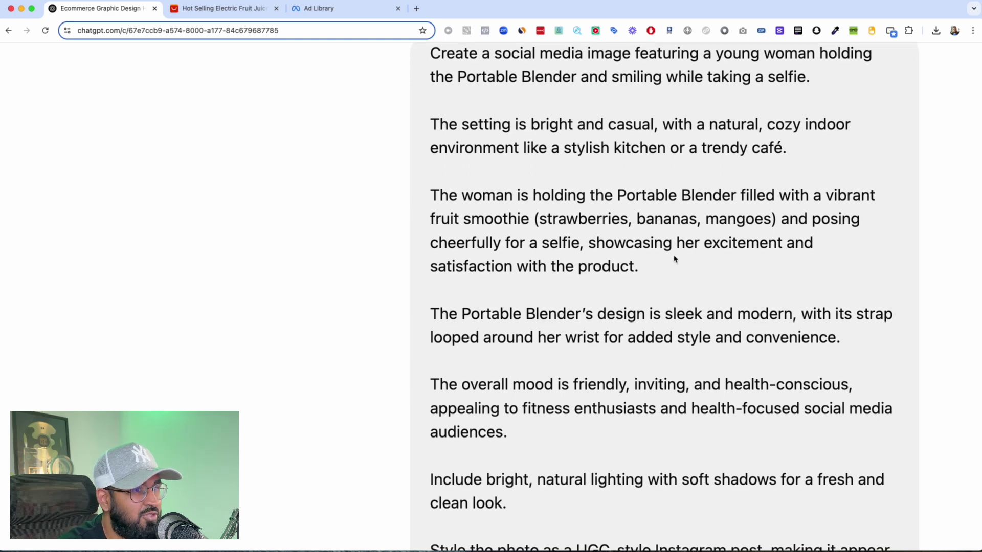
scroll(674, 259, "down", 3)
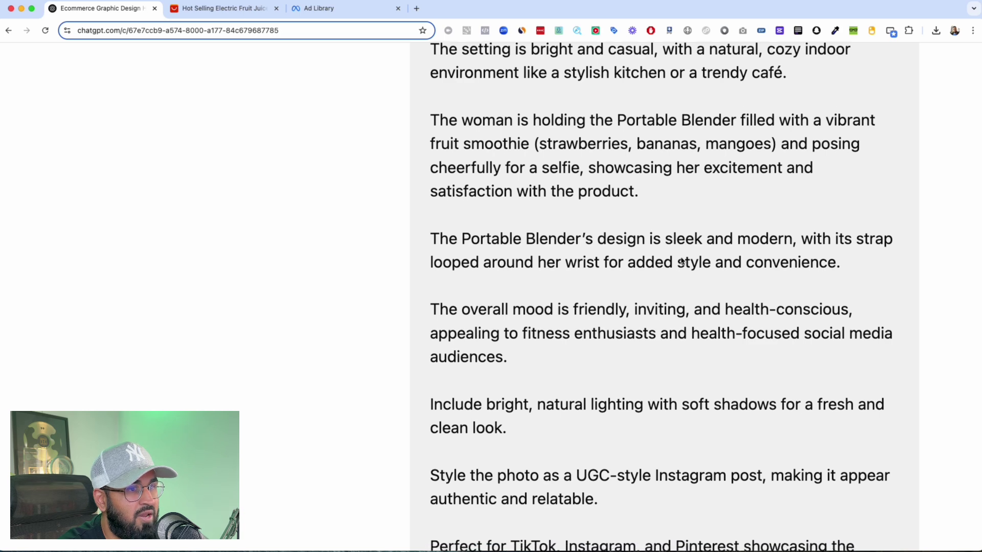
scroll(682, 260, "down", 1)
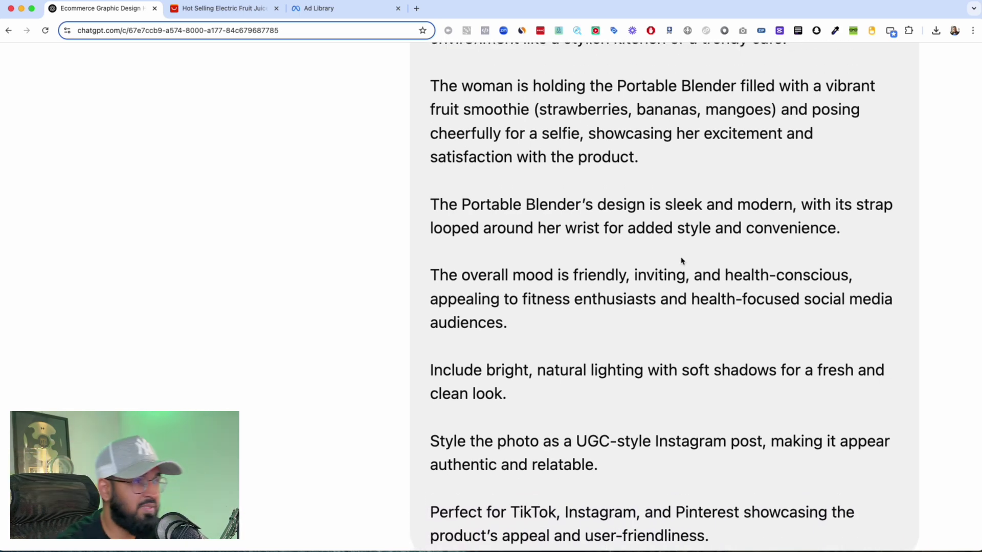
scroll(682, 260, "down", 1)
scroll(682, 259, "down", 2)
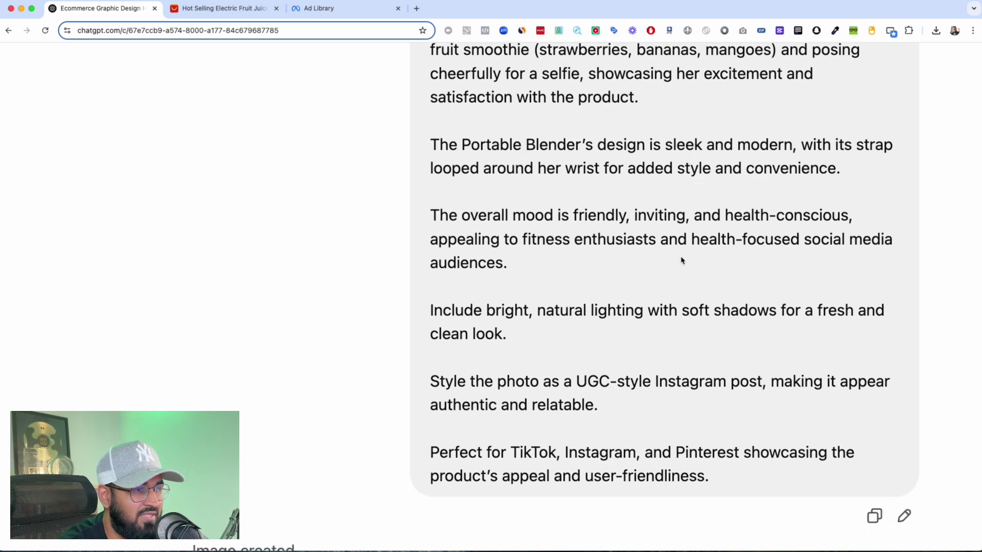
scroll(682, 260, "down", 10)
scroll(682, 260, "down", 3)
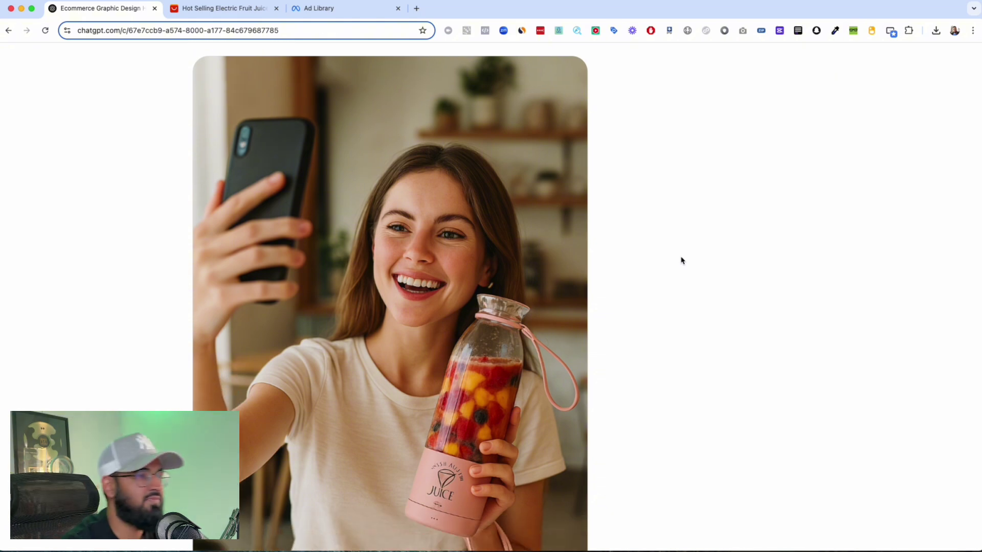
- Zoom the page out so the selfie blender image and its completion message fit on screen
scroll(681, 261, "down", 2)
key("super+minus")
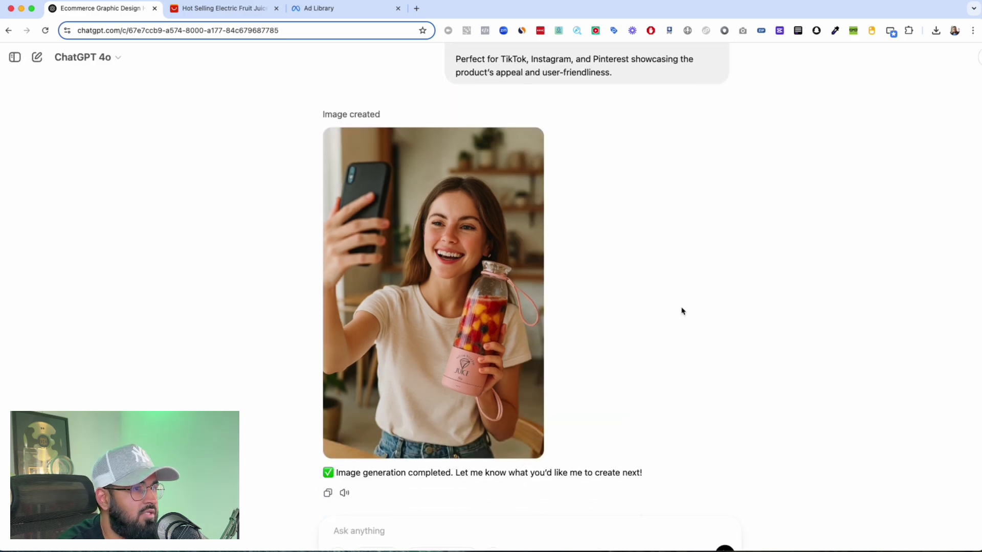
- Scroll up to the first graphic-designer prompt, then back down through the ads to the Black Friday ad
scroll(681, 311, "up", 20)
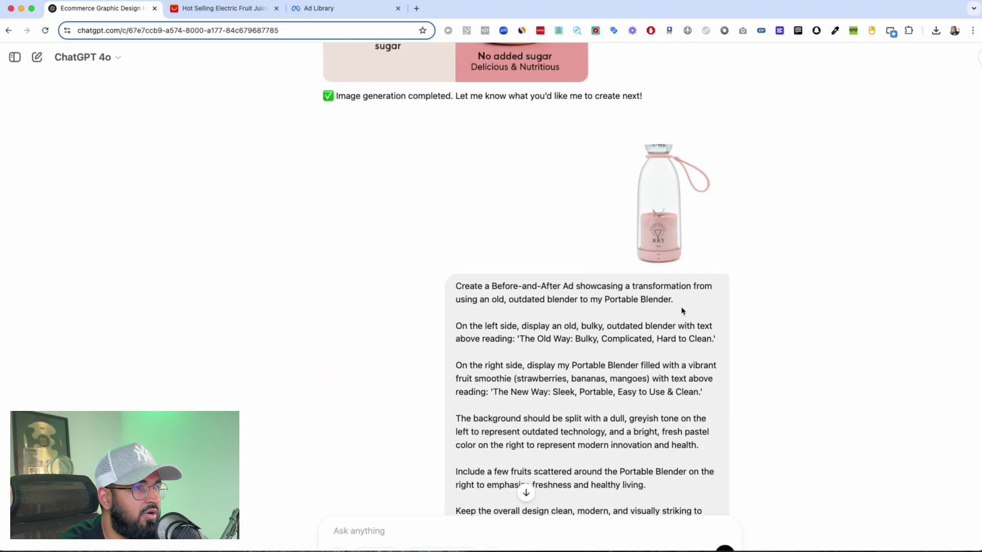
scroll(682, 311, "up", 20)
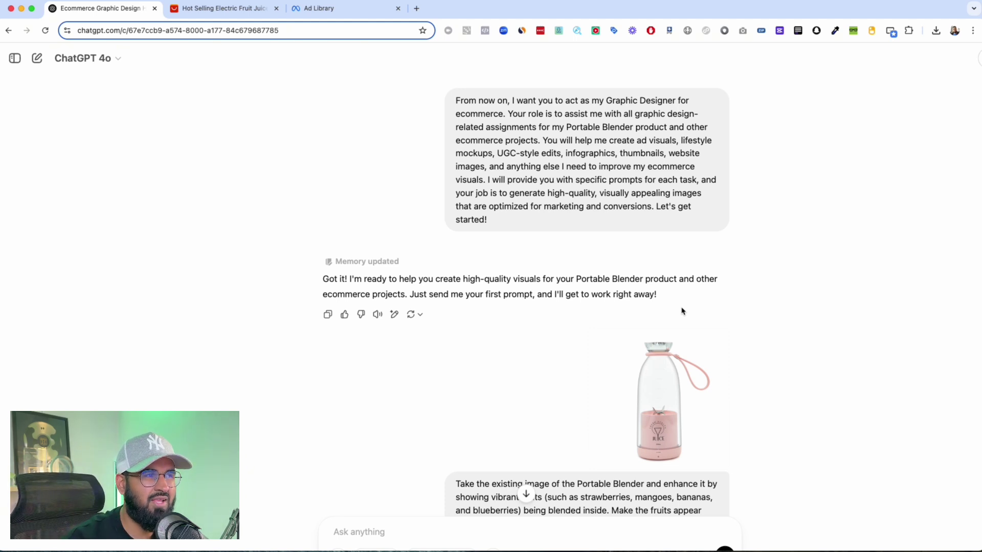
scroll(660, 311, "down", 15)
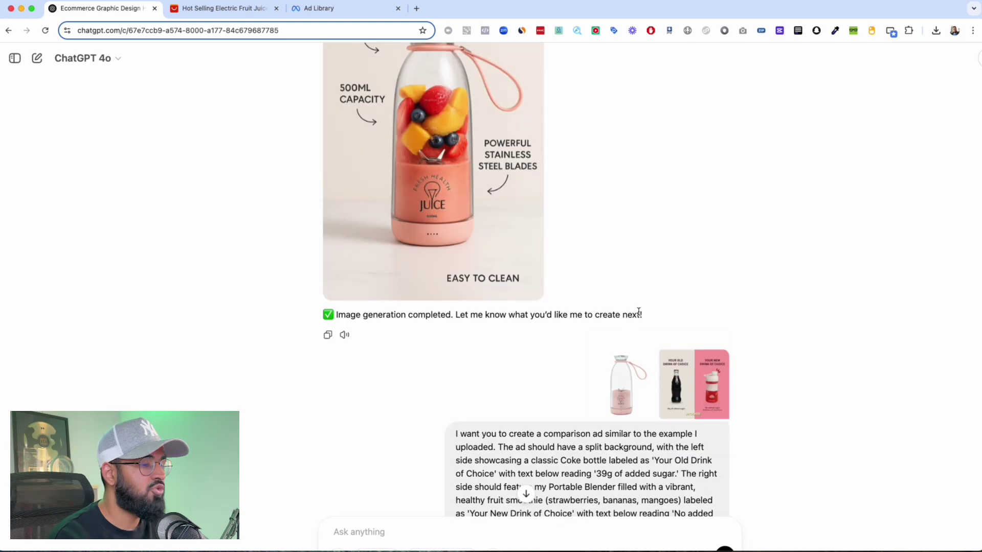
scroll(640, 314, "up", 20)
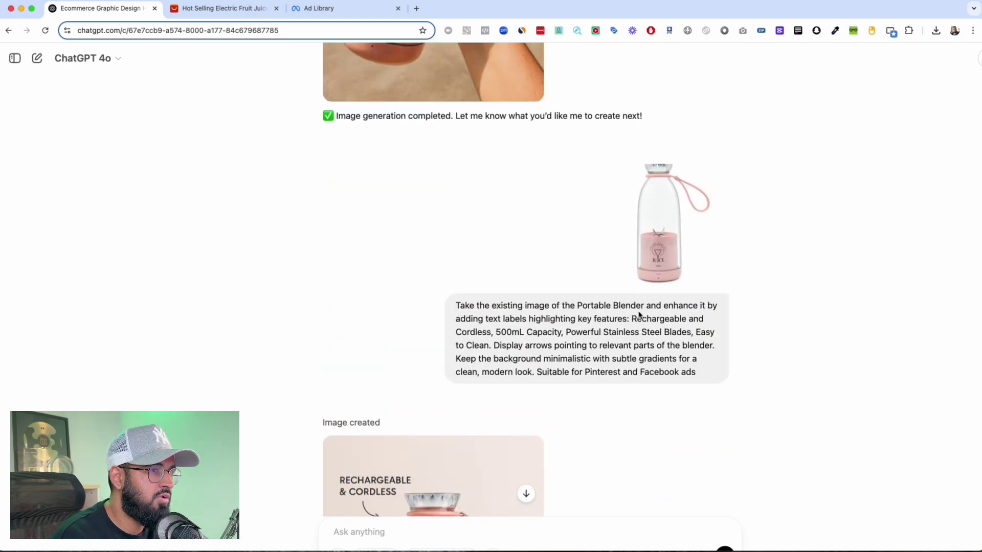
scroll(639, 315, "up", 12)
scroll(640, 315, "up", 5)
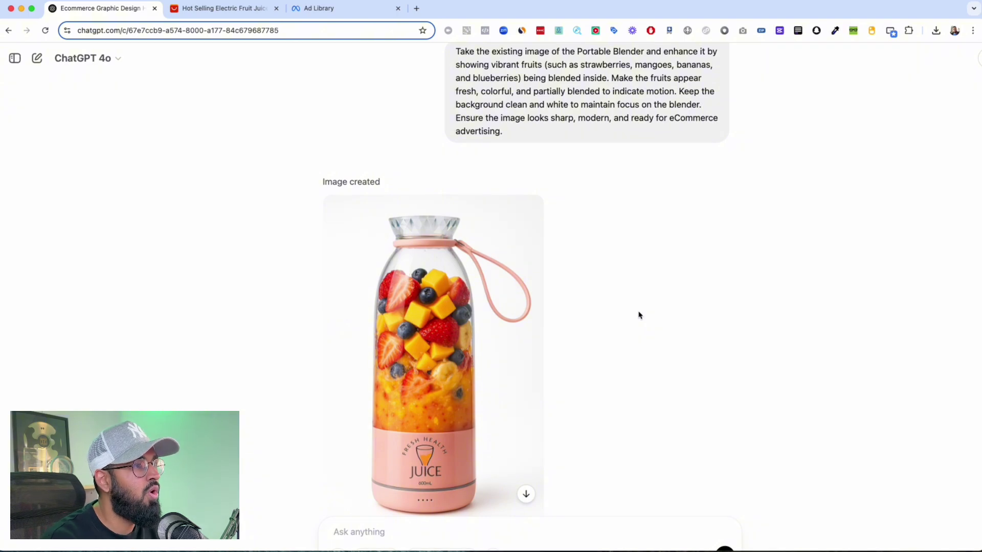
scroll(639, 315, "down", 20)
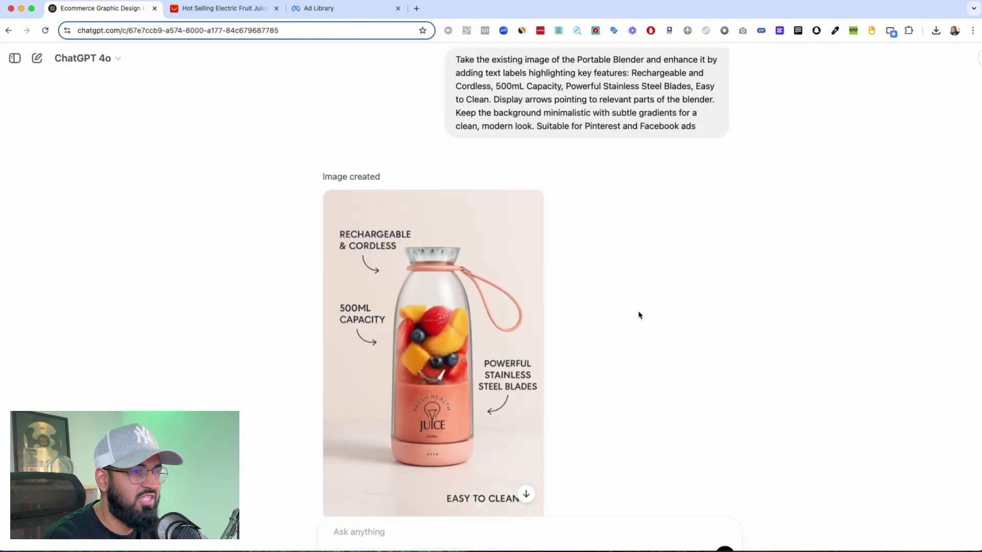
scroll(639, 315, "down", 20)
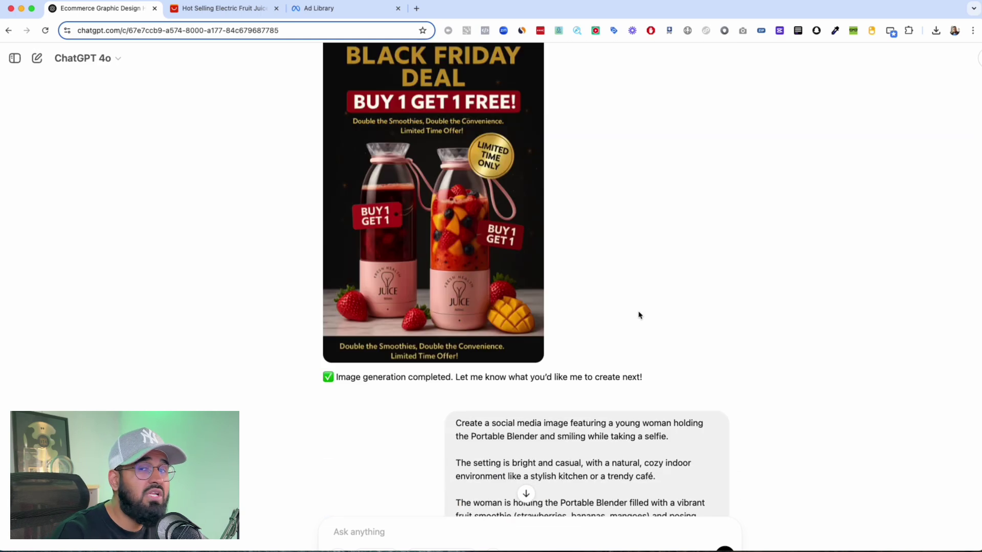
- Scroll through the selfie, Coke comparison, infographic, kitchen and Old Way/New Way ads to the Black Friday prompt
scroll(640, 315, "down", 5)
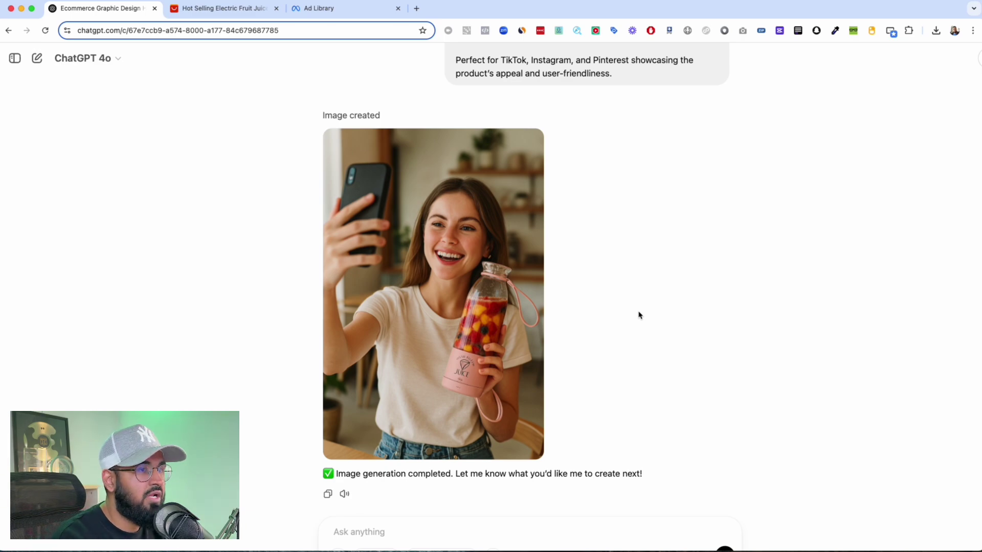
scroll(639, 315, "down", 20)
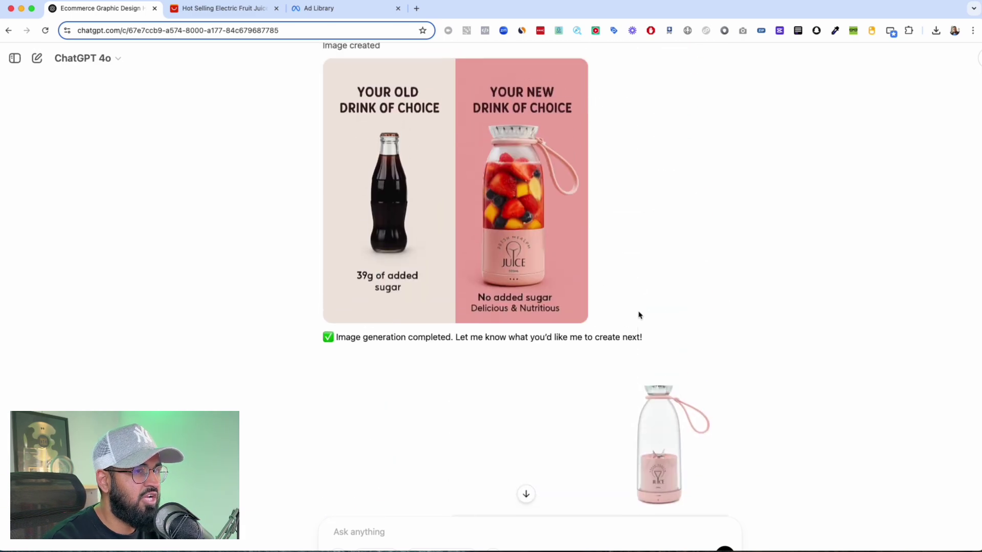
scroll(639, 315, "up", 15)
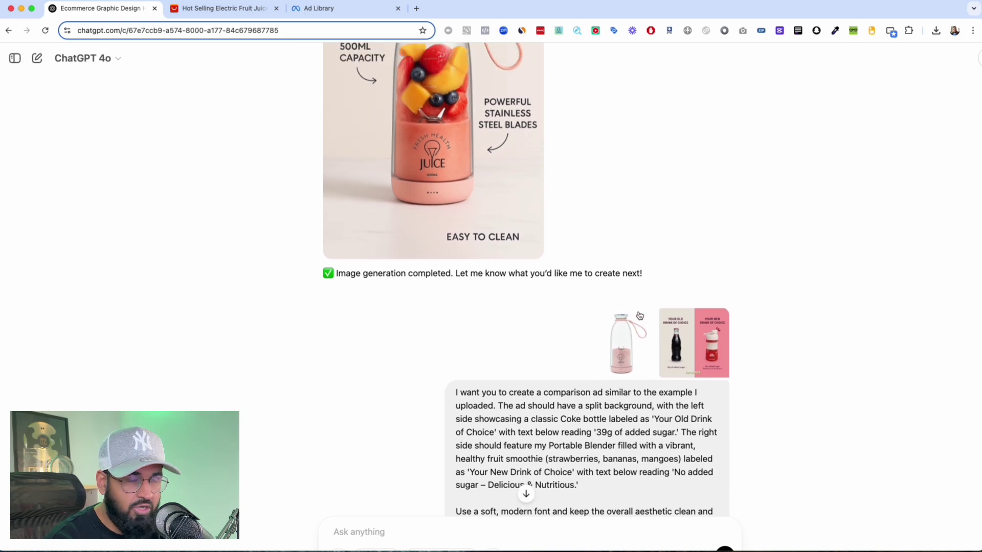
scroll(639, 315, "up", 20)
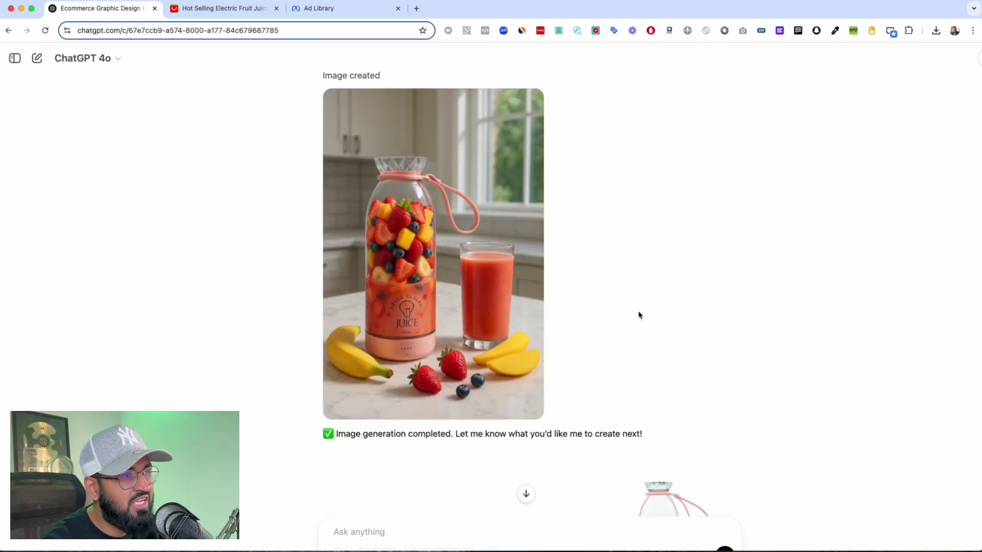
scroll(639, 315, "up", 3)
scroll(638, 313, "down", 15)
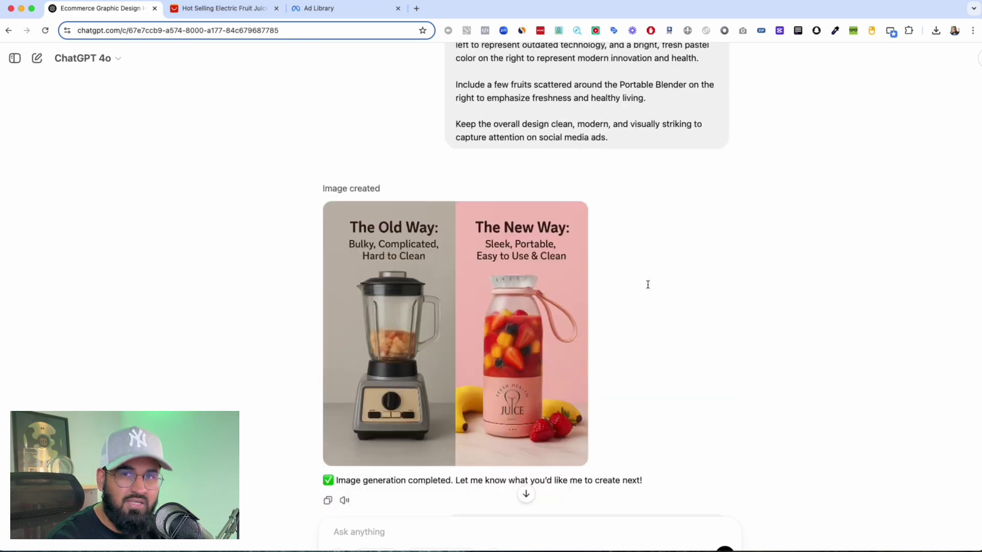
scroll(647, 288, "down", 6)
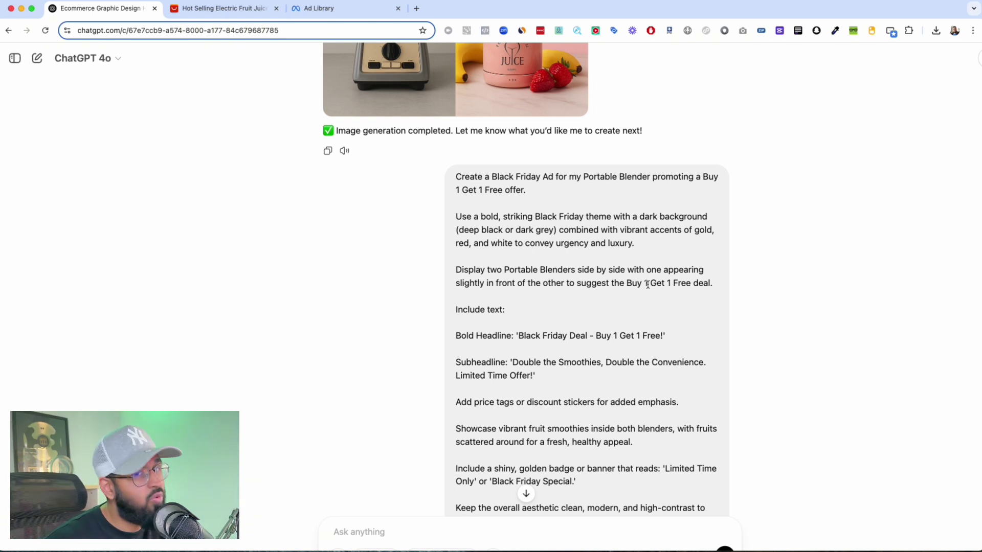
- Scroll to the bottom of the chat, then back up to the fruit-filled juice bottle image
scroll(648, 284, "down", 20)
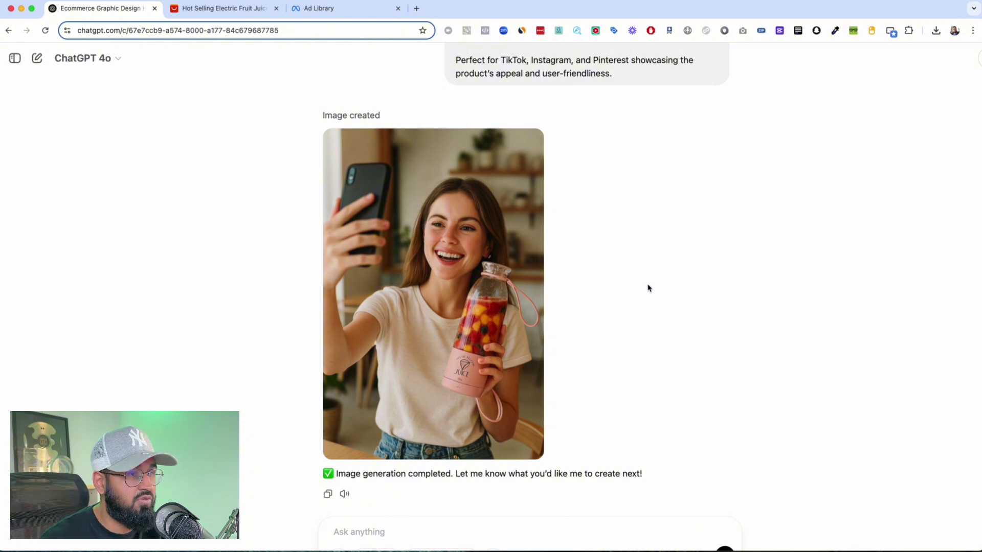
scroll(647, 288, "up", 20)
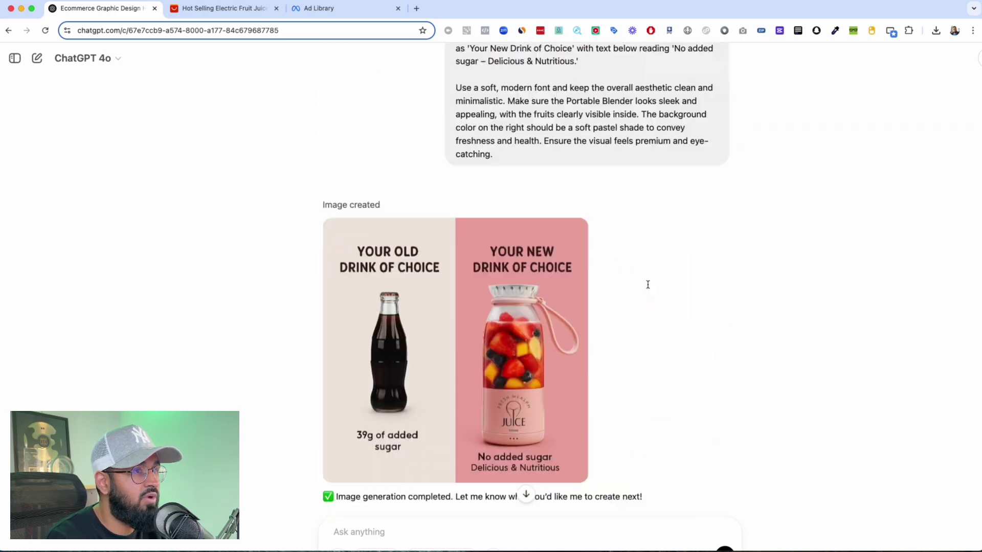
scroll(647, 285, "up", 20)
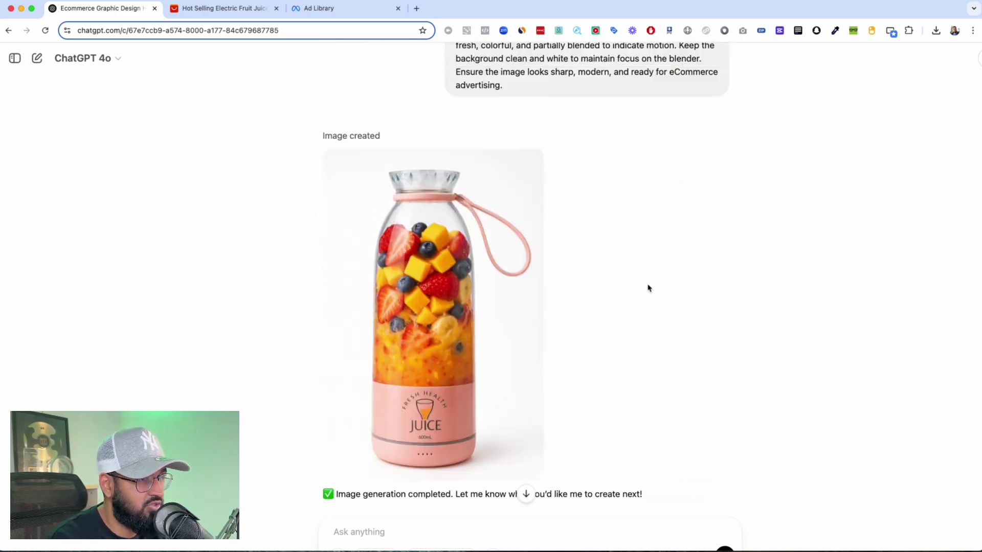
scroll(648, 287, "down", 20)
scroll(647, 288, "down", 20)
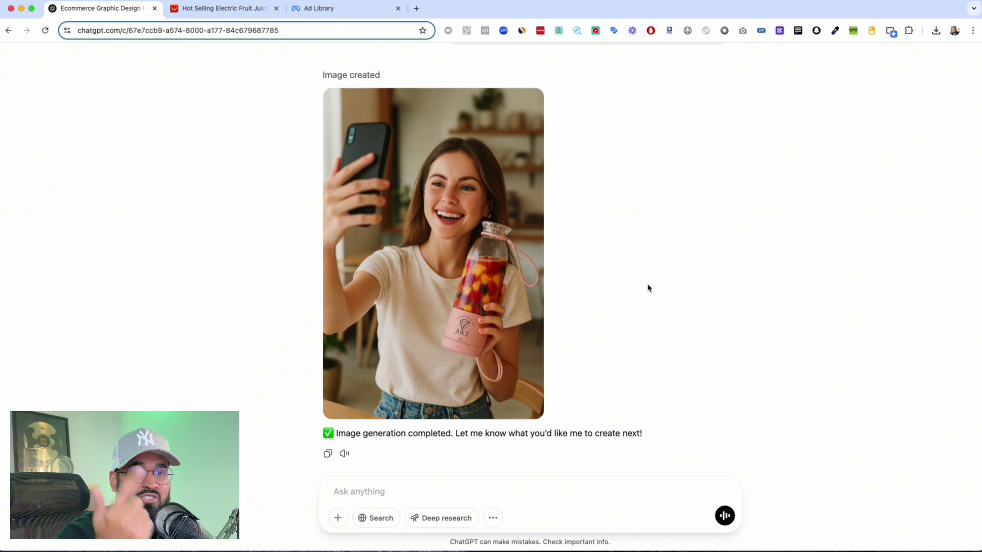
scroll(648, 288, "up", 20)
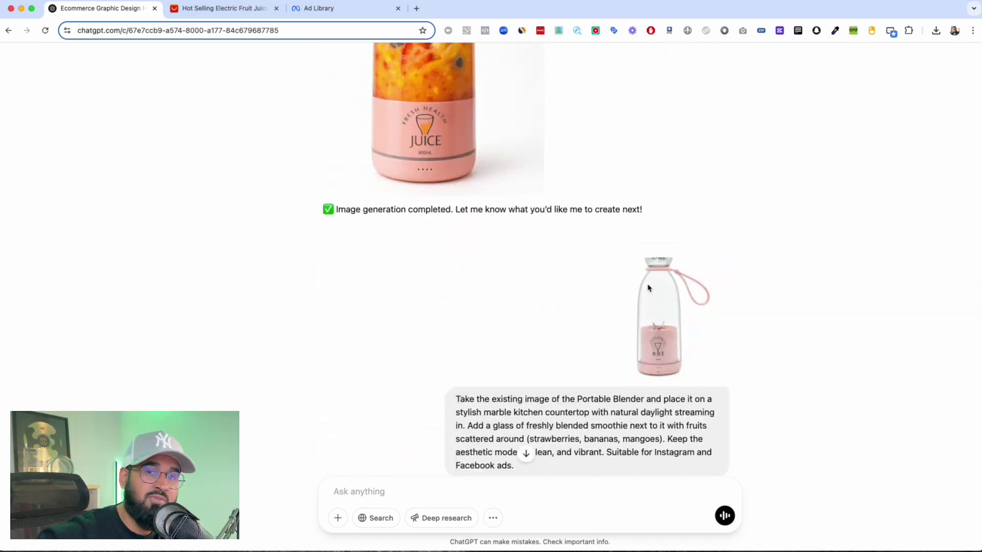